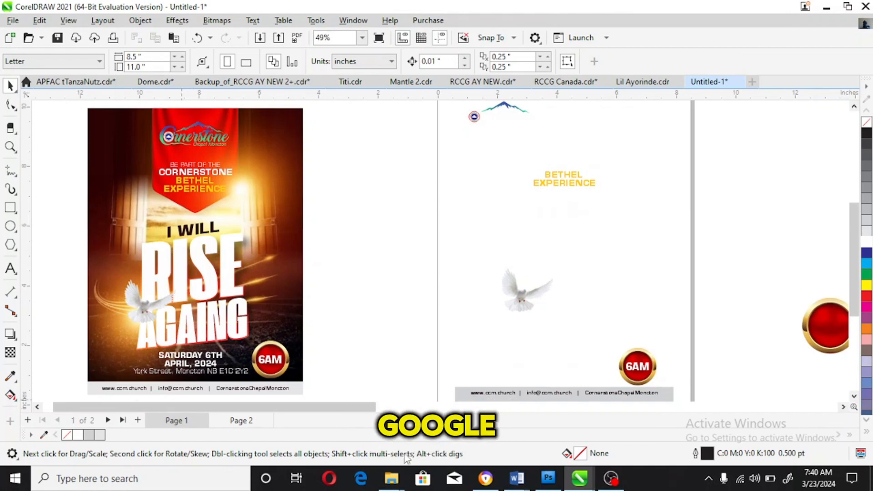
- Switch to the Pinterest page in the browser and copy the image of Jesus on the cross
{"action": "left_click", "coordinate": [485, 479]}
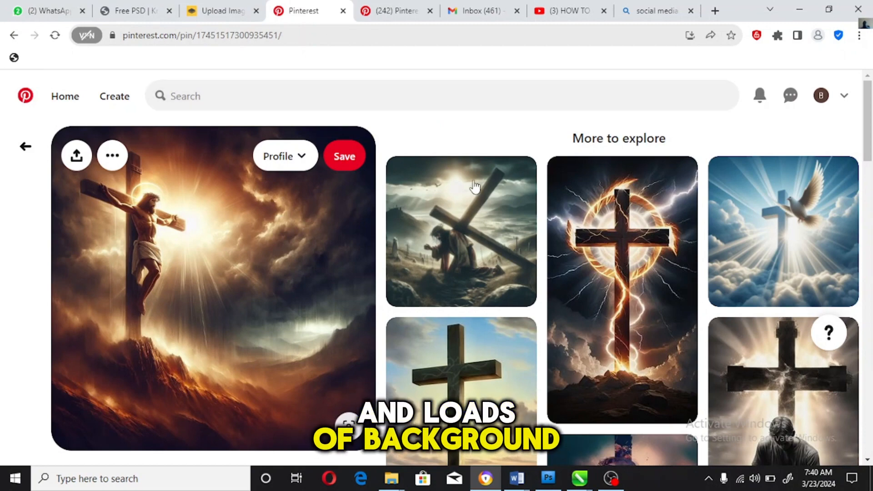
{"action": "scroll", "coordinate": [502, 247], "scroll_direction": "down", "scroll_amount": 5}
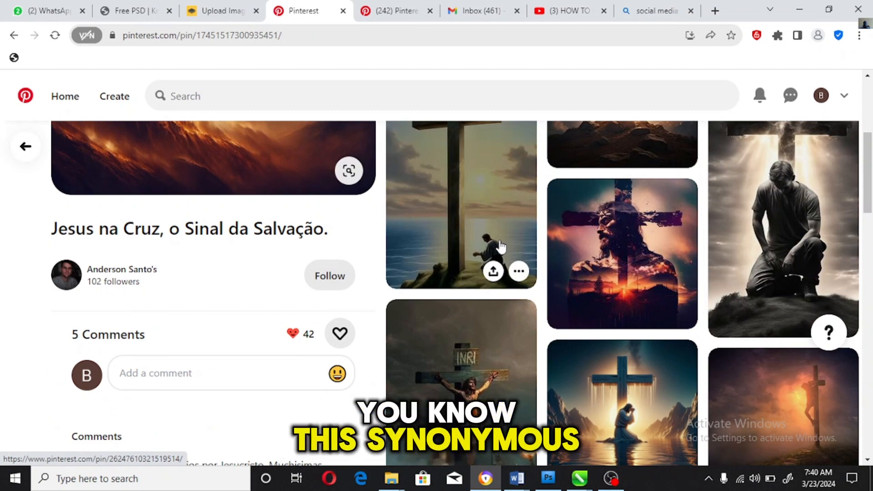
{"action": "scroll", "coordinate": [331, 282], "scroll_direction": "up", "scroll_amount": 5}
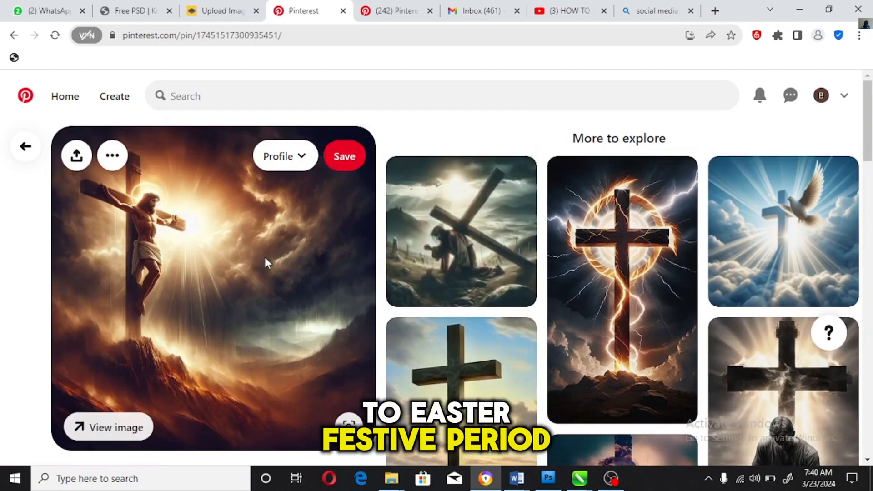
{"action": "right_click", "coordinate": [263, 258]}
{"action": "left_click", "coordinate": [331, 295]}
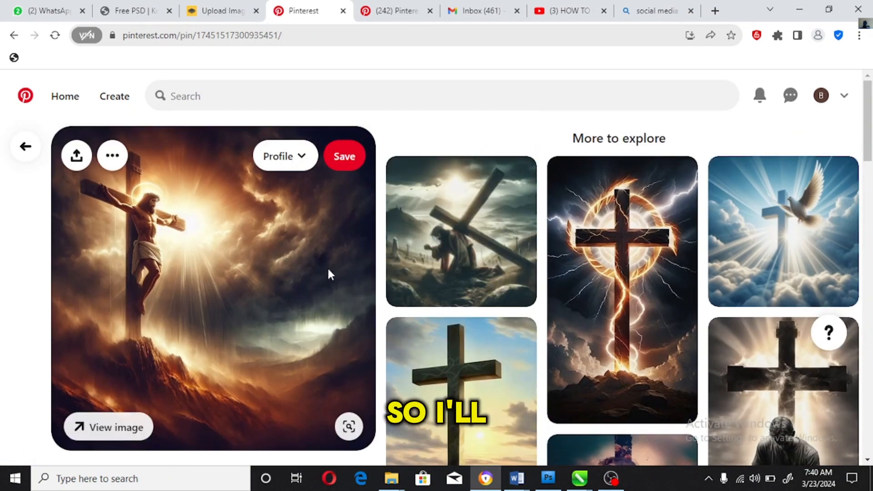
- Return to the CorelDRAW flyer, paste the crucifixion image, enlarge it to about 11.16 in square and place it as the background
{"action": "left_click", "coordinate": [770, 9]}
{"action": "left_click", "coordinate": [809, 11]}
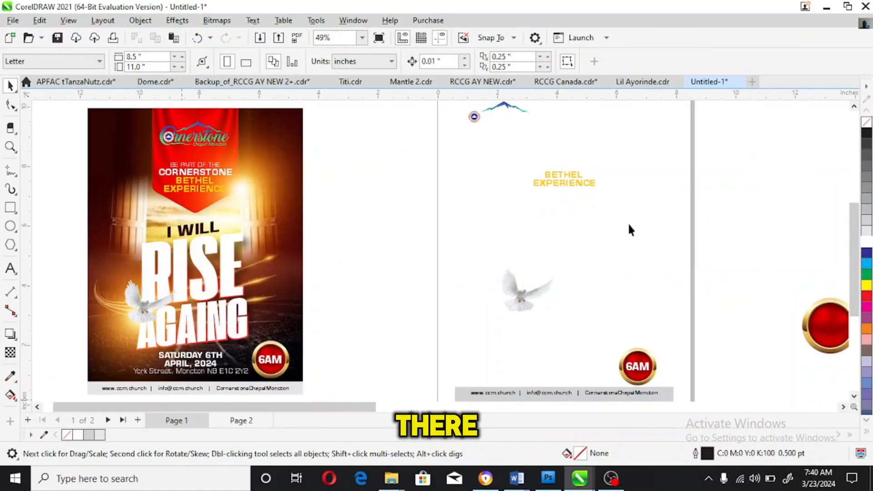
{"action": "key", "text": "ctrl+v"}
{"action": "left_click_drag", "start_coordinate": [508, 250], "coordinate": [689, 250]}
{"action": "left_click_drag", "start_coordinate": [608, 255], "coordinate": [466, 224]}
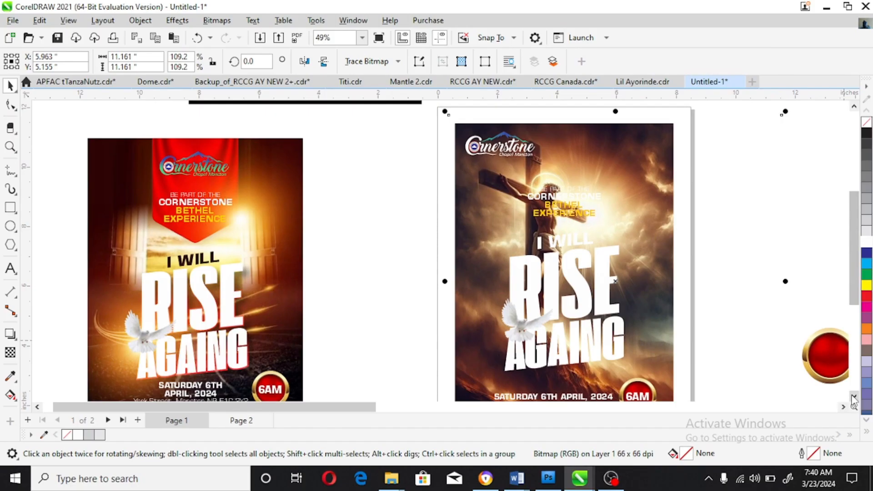
- Shift the crucifixion image left inside the flyer frame so the cross stands near the left edge
{"action": "scroll", "coordinate": [843, 408], "scroll_direction": "down", "scroll_amount": 1}
{"action": "left_click", "coordinate": [844, 407]}
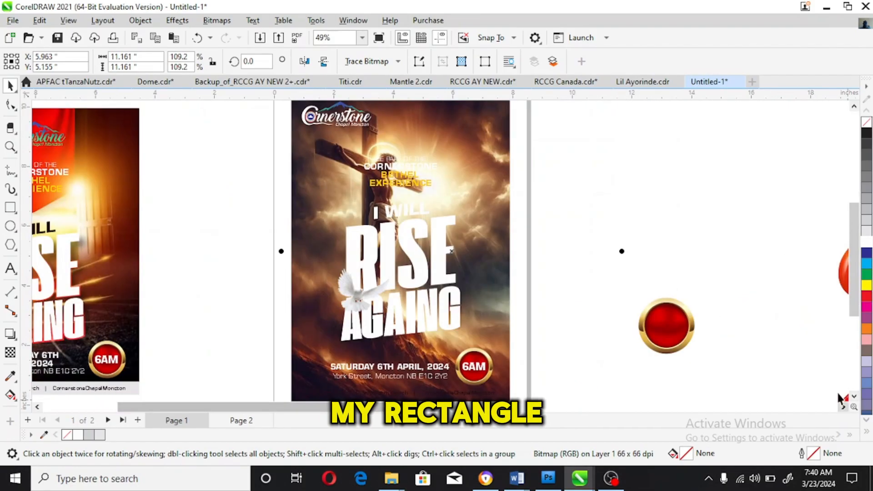
{"action": "left_click", "coordinate": [853, 107]}
{"action": "left_click", "coordinate": [745, 181]}
{"action": "left_click", "coordinate": [431, 258]}
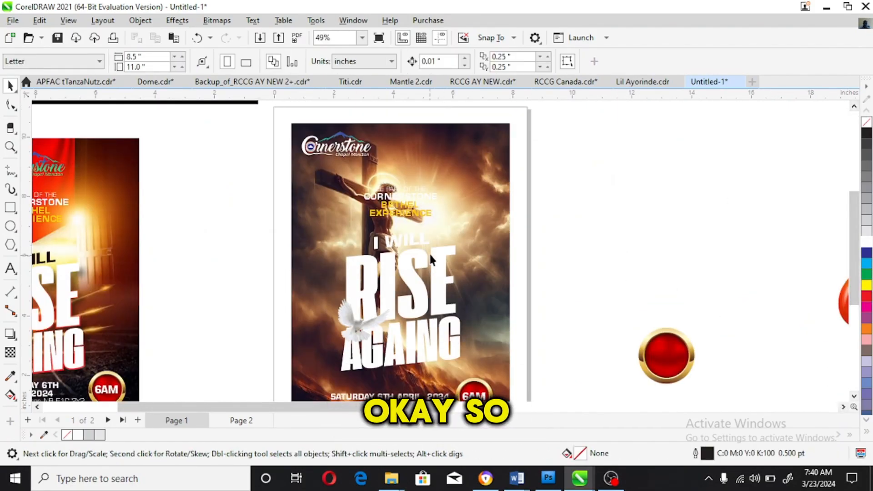
{"action": "left_click", "coordinate": [490, 218]}
{"action": "left_click", "coordinate": [491, 217], "text": "alt"}
{"action": "left_click_drag", "start_coordinate": [493, 230], "coordinate": [476, 232]}
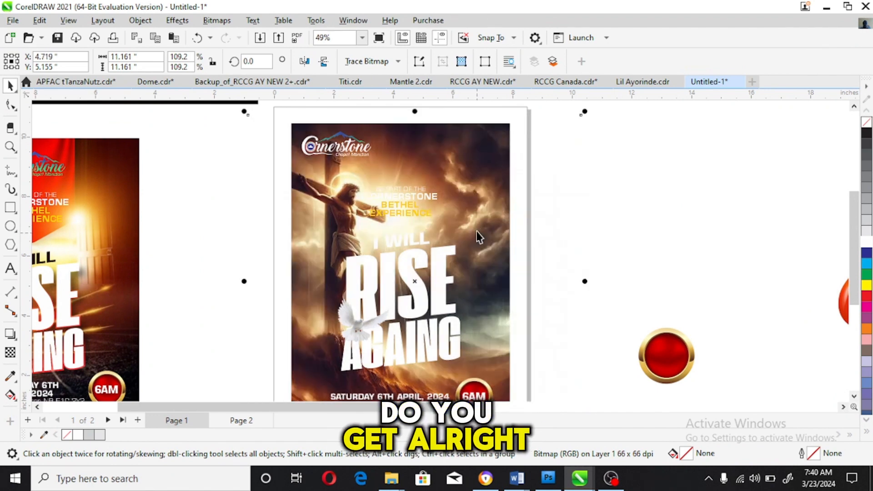
- Center the Cornerstone logo horizontally on the flyer background
{"action": "left_click", "coordinate": [611, 200]}
{"action": "left_click", "coordinate": [369, 149]}
{"action": "left_click", "coordinate": [455, 157], "text": "shift"}
{"action": "key", "text": "c"}
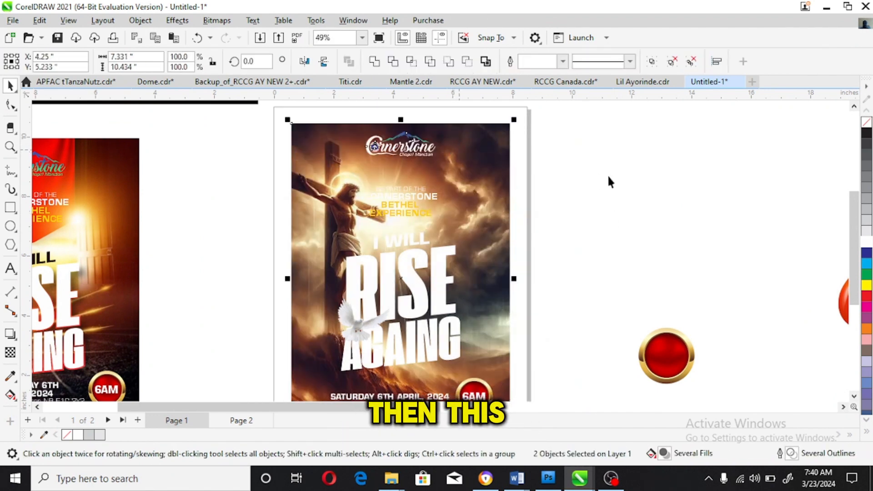
{"action": "left_click", "coordinate": [610, 176]}
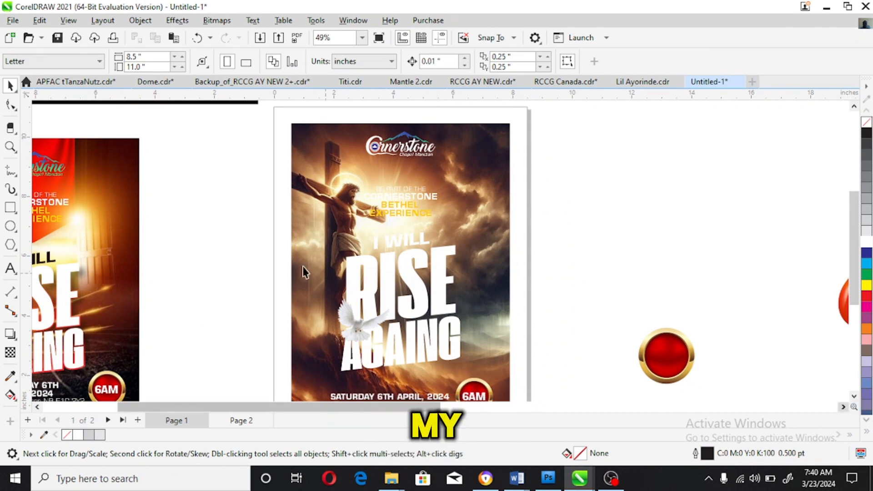
- Place a copy of the red hanging banner beside the flyer, keeping the original among the spare graphics
{"action": "left_click", "coordinate": [10, 146]}
{"action": "right_click", "coordinate": [457, 244]}
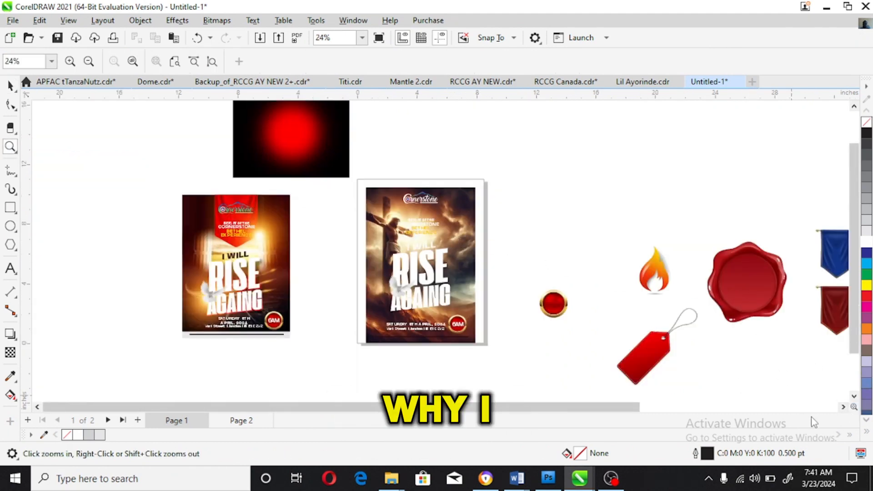
{"action": "left_click", "coordinate": [843, 407]}
{"action": "right_click", "coordinate": [740, 354]}
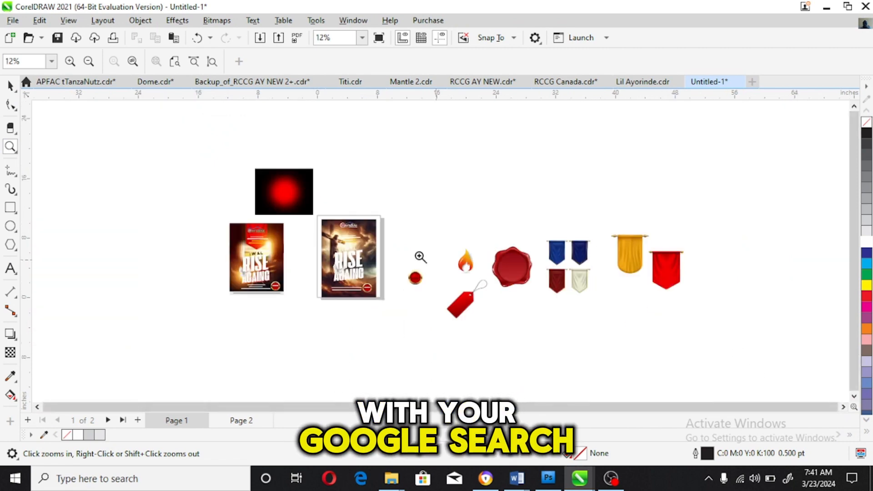
{"action": "key", "text": "space"}
{"action": "left_click_drag", "start_coordinate": [666, 268], "coordinate": [396, 239]}
{"action": "right_click", "coordinate": [395, 241]}
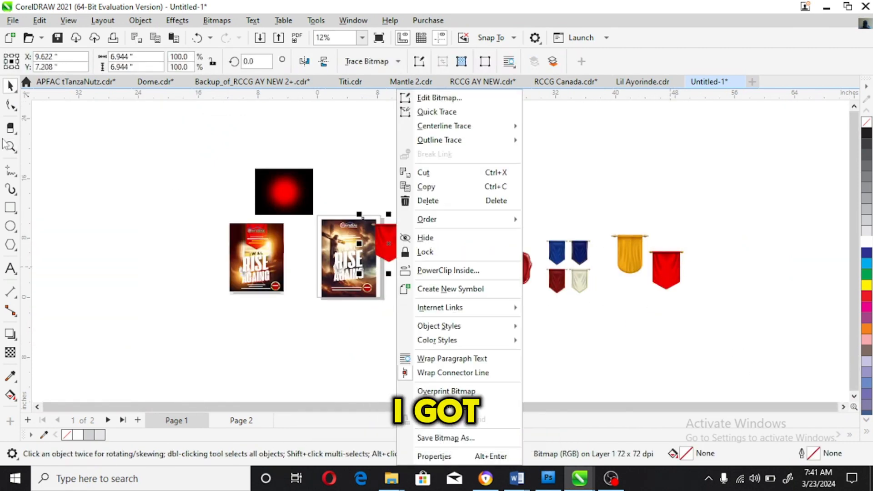
- Shrink the copied red banner to about 56.7% and place it behind the Bethel Experience text, below the logo
{"action": "left_click", "coordinate": [6, 145]}
{"action": "left_click_drag", "start_coordinate": [295, 210], "coordinate": [422, 301]}
{"action": "key", "text": "space"}
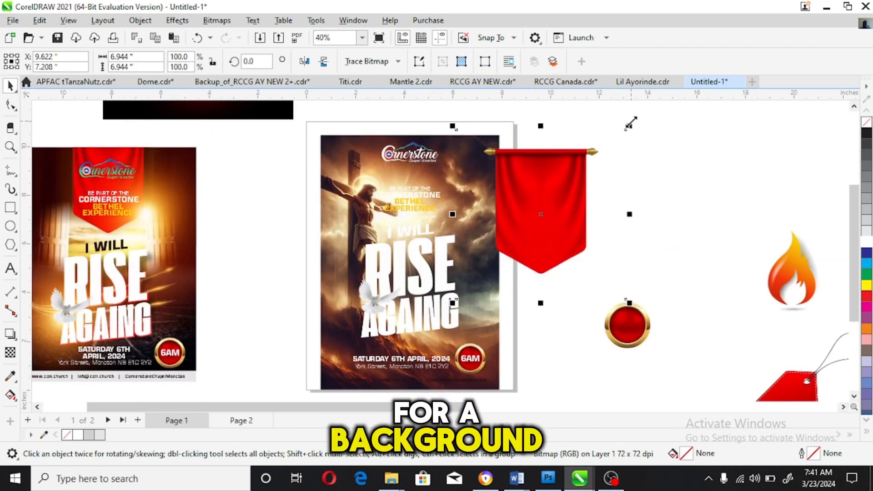
{"action": "left_click_drag", "start_coordinate": [629, 126], "coordinate": [594, 163]}
{"action": "left_click_drag", "start_coordinate": [544, 184], "coordinate": [412, 173]}
{"action": "left_click", "coordinate": [468, 217]}
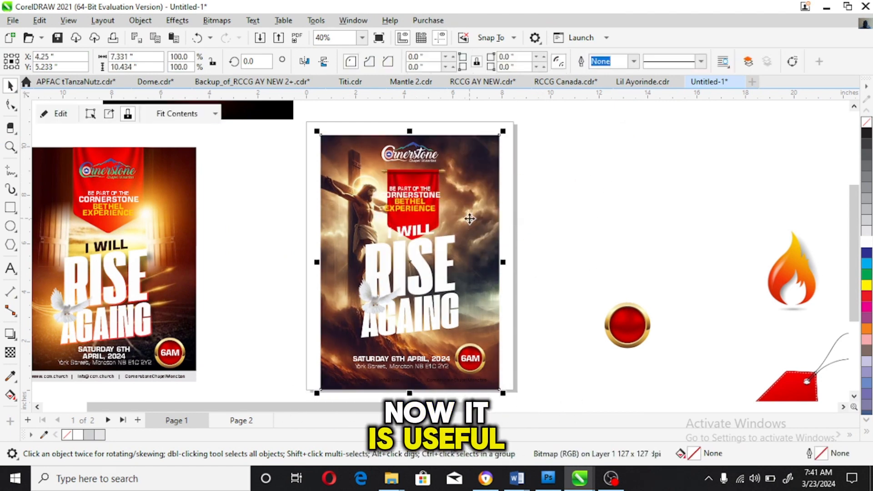
- Move the red banner slightly up and left so it hangs directly beneath the logo
{"action": "left_click", "coordinate": [569, 197]}
{"action": "key", "text": "z"}
{"action": "left_click", "coordinate": [417, 210]}
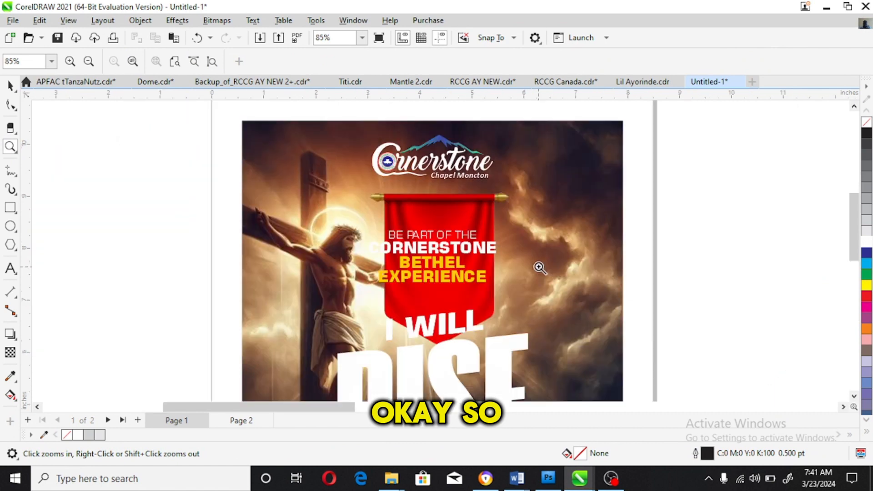
{"action": "key", "text": "space"}
{"action": "left_click", "coordinate": [474, 201]}
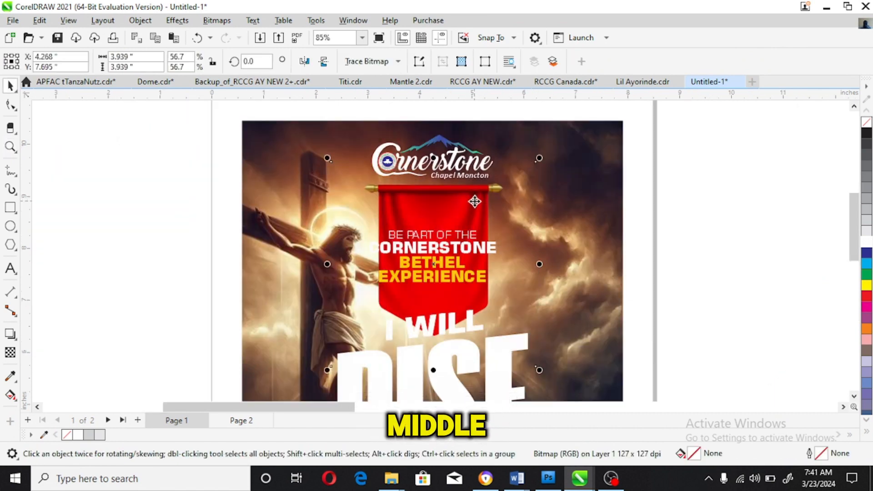
{"action": "left_click", "coordinate": [646, 237]}
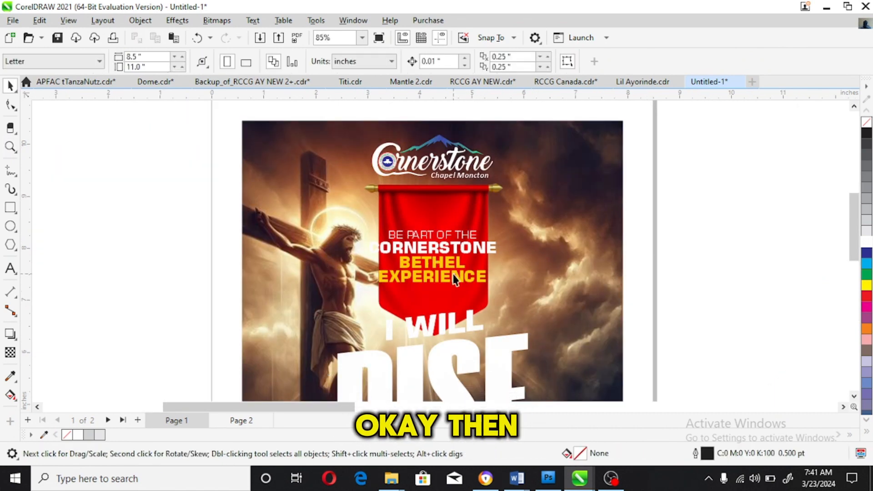
- Scale the four text lines on the banner to about 2.07 in wide and move them slightly down
{"action": "left_click_drag", "start_coordinate": [684, 204], "coordinate": [333, 296]}
{"action": "left_click_drag", "start_coordinate": [500, 225], "coordinate": [491, 220]}
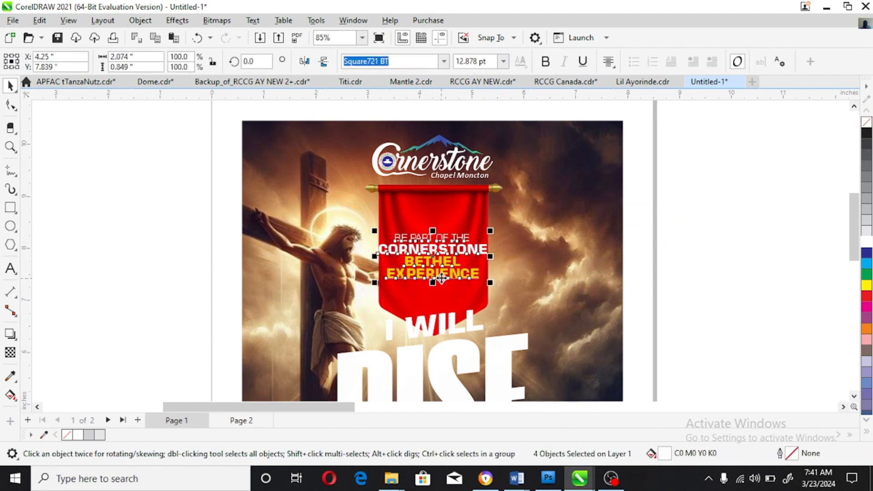
{"action": "left_click_drag", "start_coordinate": [443, 274], "coordinate": [444, 286]}
- Duplicate "BE PART OF THE" at a smaller size, about 8.1 pt, above the text block and change the copy to "PRESENTS:"
{"action": "left_click_drag", "start_coordinate": [447, 252], "coordinate": [460, 216]}
{"action": "right_click", "coordinate": [448, 225]}
{"action": "left_click", "coordinate": [444, 225]}
{"action": "left_click", "coordinate": [470, 224]}
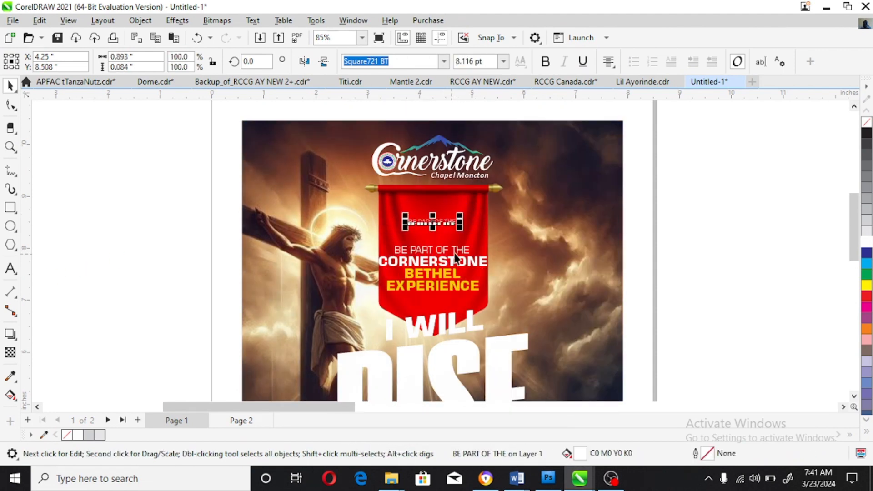
{"action": "left_click", "coordinate": [8, 272]}
{"action": "key", "text": "ctrl+a"}
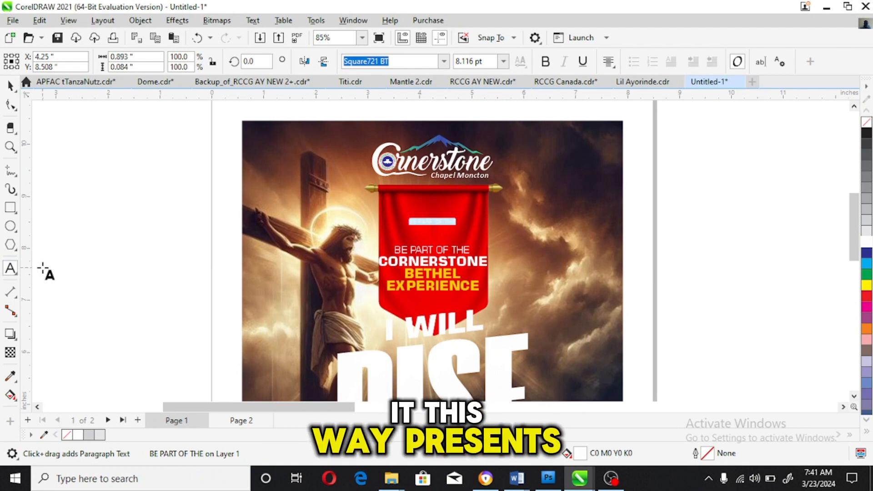
{"action": "type", "text": "PRESENTS:"}
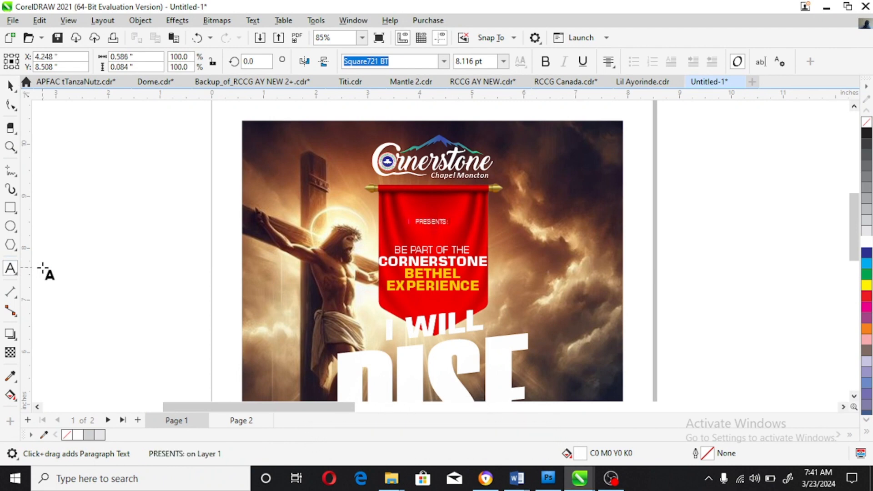
- Widen the letter spacing of the "PRESENTS:" line
{"action": "left_click", "coordinate": [10, 86]}
{"action": "left_click", "coordinate": [11, 105]}
{"action": "left_click_drag", "start_coordinate": [458, 229], "coordinate": [471, 229]}
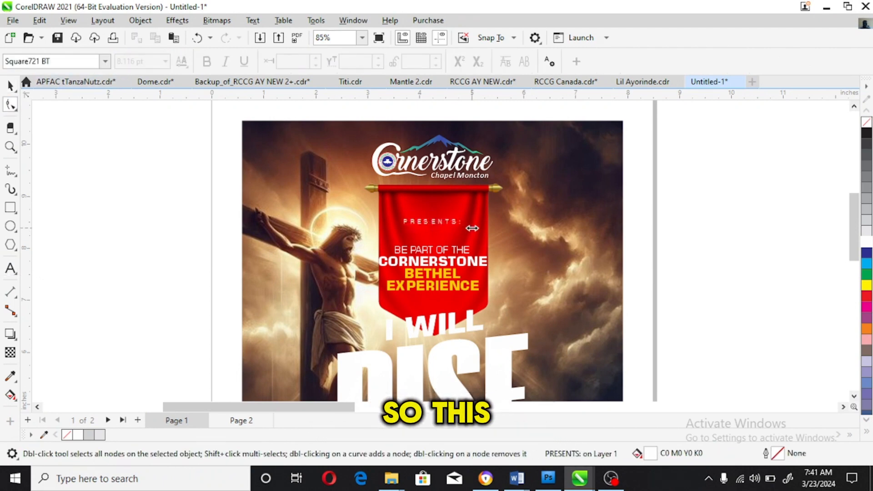
- Delete the "BE PART OF THE" line and move "PRESENTS:" down to just above CORNERSTONE
{"action": "left_click", "coordinate": [10, 86]}
{"action": "key", "text": "F2"}
{"action": "left_click_drag", "start_coordinate": [318, 193], "coordinate": [544, 307]}
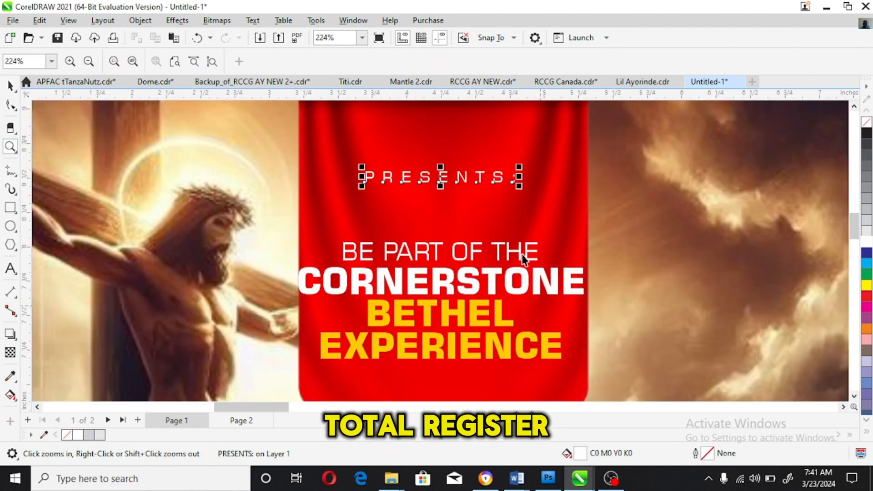
{"action": "left_click", "coordinate": [521, 253]}
{"action": "key", "text": "Delete"}
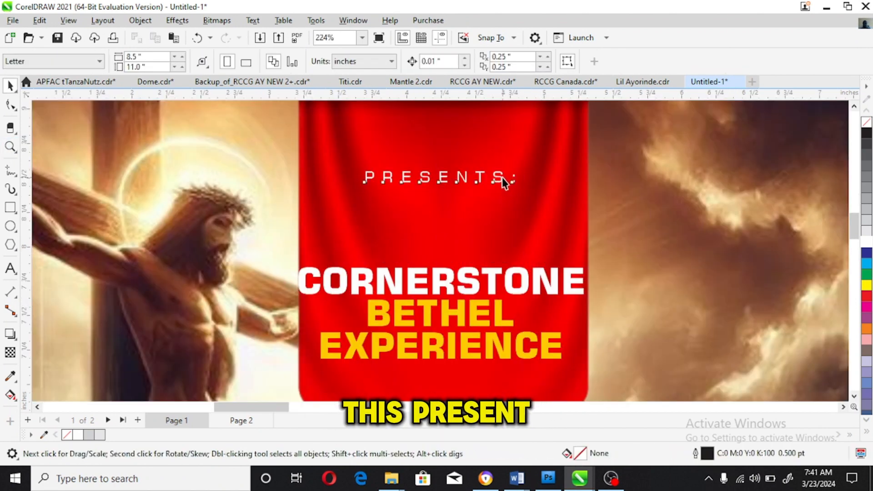
{"action": "left_click_drag", "start_coordinate": [503, 180], "coordinate": [509, 236]}
- Set the font of CORNERSTONE, BETHEL and EXPERIENCE to Extenda Trial 40 Hecto
{"action": "left_click", "coordinate": [509, 284]}
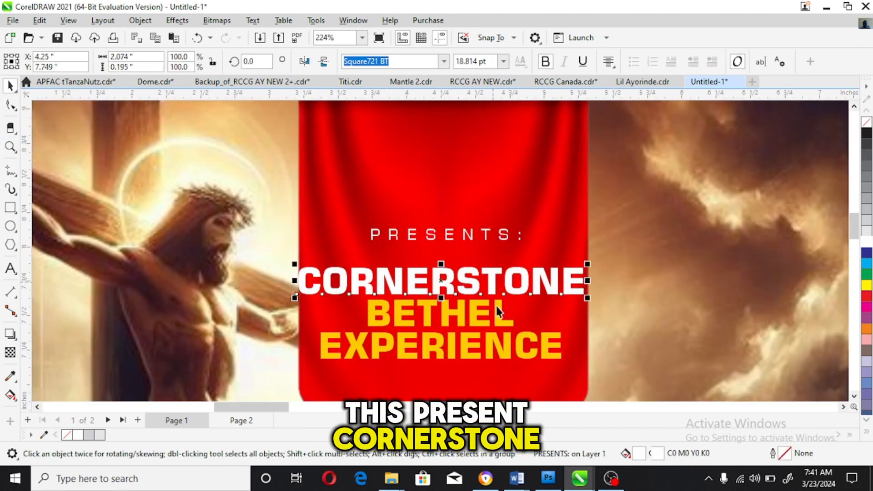
{"action": "left_click", "coordinate": [498, 312], "text": "shift"}
{"action": "left_click", "coordinate": [497, 353], "text": "shift"}
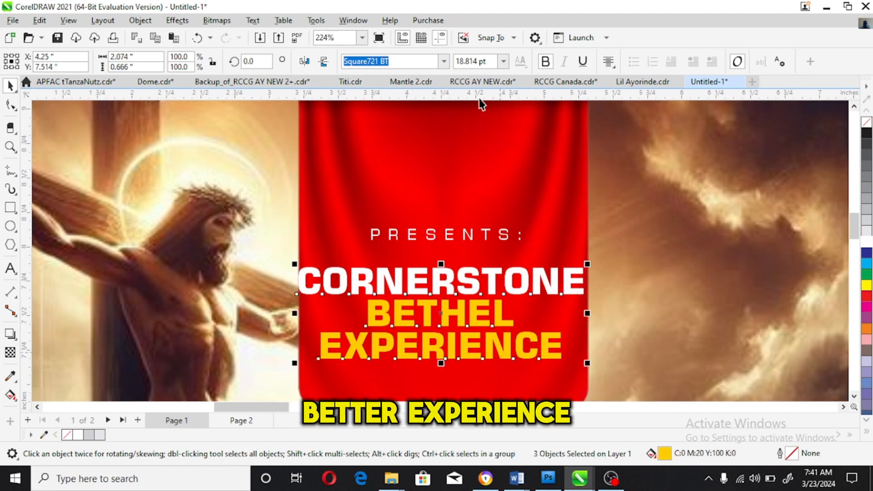
{"action": "left_click", "coordinate": [444, 61]}
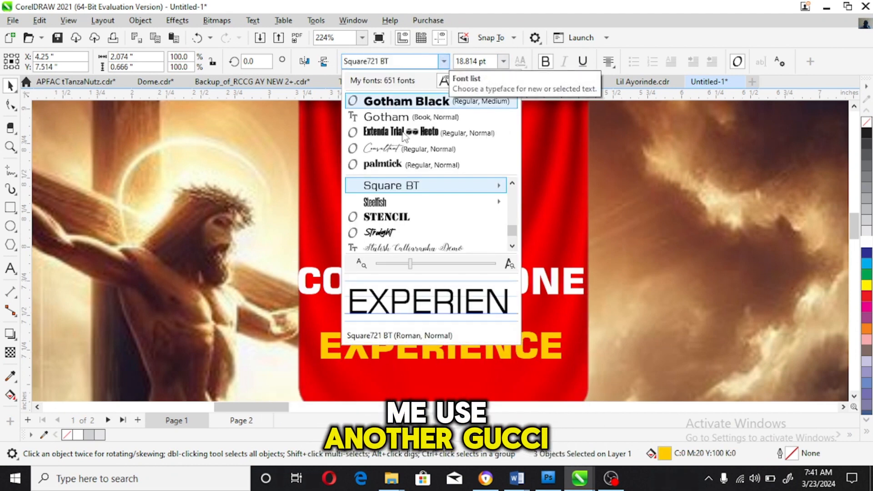
{"action": "left_click", "coordinate": [402, 131]}
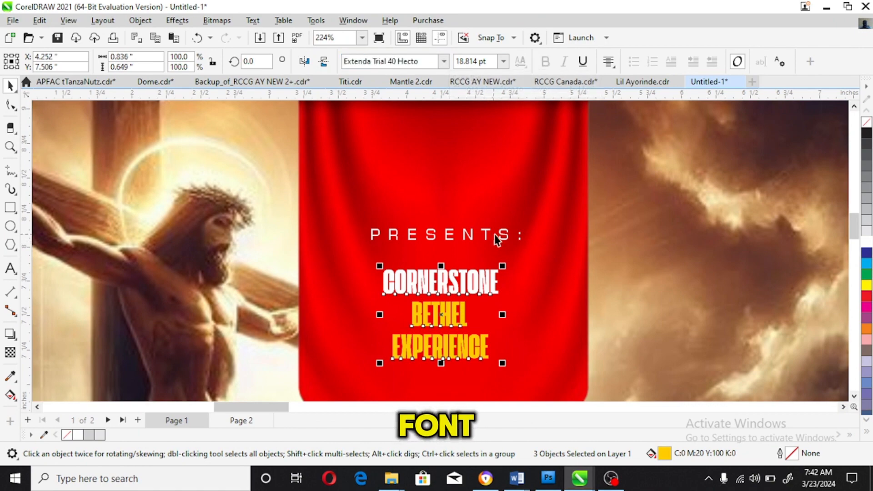
- Move "PRESENTS:" up and enlarge CORNERSTONE to about 41.8 pt, placing it directly beneath that line
{"action": "left_click", "coordinate": [505, 234]}
{"action": "left_click_drag", "start_coordinate": [506, 234], "coordinate": [506, 182]}
{"action": "left_click", "coordinate": [497, 278]}
{"action": "left_click_drag", "start_coordinate": [502, 264], "coordinate": [578, 219]}
{"action": "left_click_drag", "start_coordinate": [543, 279], "coordinate": [544, 232]}
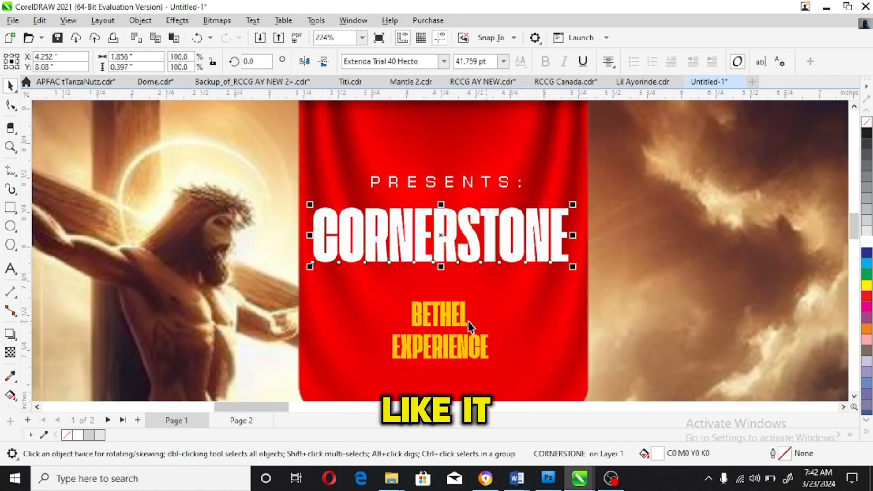
- Enlarge BETHEL to about 76 pt under CORNERSTONE and move both words up beneath a raised "PRESENTS:" line
{"action": "left_click", "coordinate": [465, 322]}
{"action": "left_click_drag", "start_coordinate": [471, 299], "coordinate": [541, 233]}
{"action": "left_click", "coordinate": [541, 240], "text": "shift"}
{"action": "left_click", "coordinate": [501, 187]}
{"action": "left_click_drag", "start_coordinate": [503, 191], "coordinate": [503, 171]}
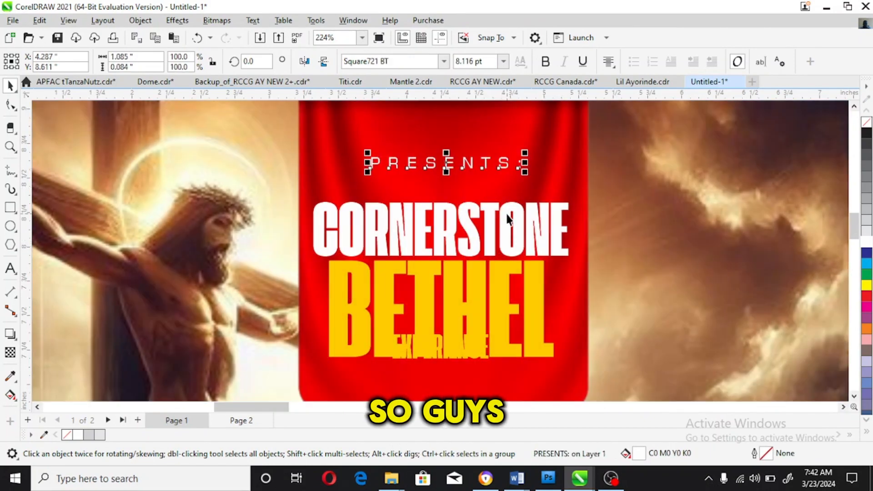
{"action": "left_click", "coordinate": [519, 287]}
{"action": "left_click_drag", "start_coordinate": [537, 290], "coordinate": [536, 273]}
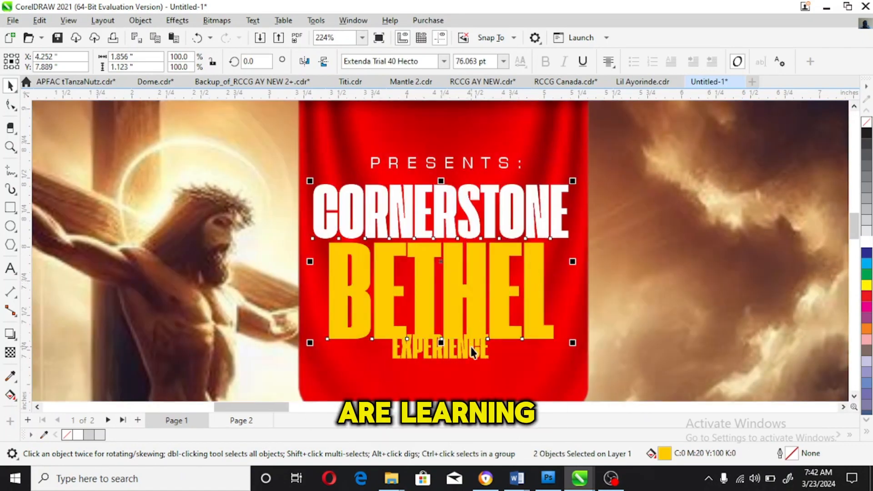
- Enlarge EXPERIENCE to about 45.6 pt, place it directly beneath BETHEL and fill it with white
{"action": "left_click", "coordinate": [854, 396]}
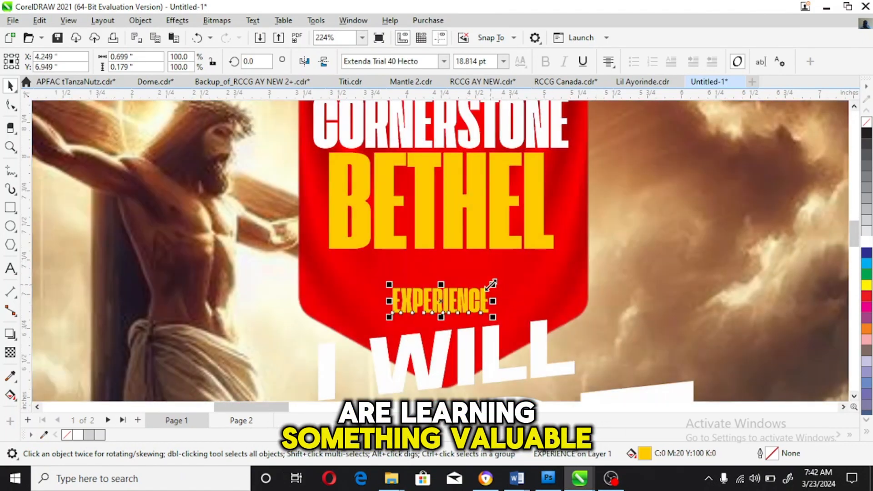
{"action": "left_click_drag", "start_coordinate": [444, 288], "coordinate": [560, 245]}
{"action": "left_click_drag", "start_coordinate": [533, 287], "coordinate": [533, 268]}
{"action": "left_click", "coordinate": [866, 242]}
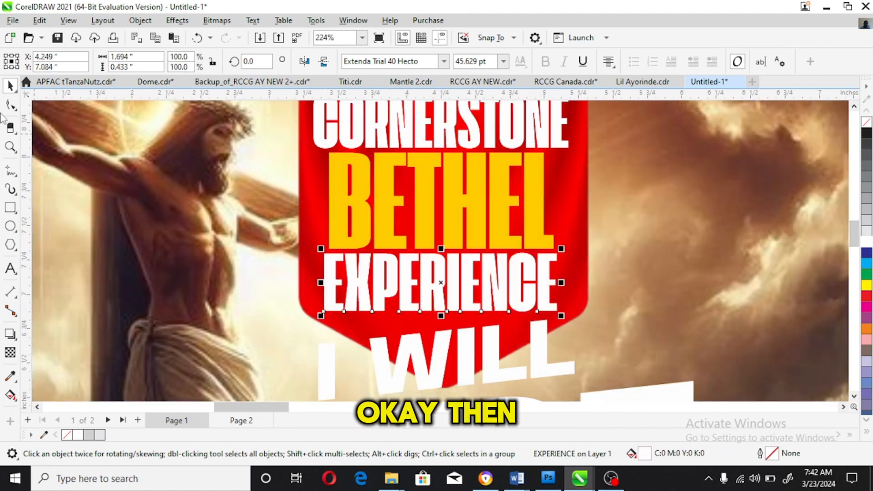
- Scale CORNERSTONE, BETHEL and EXPERIENCE together down to about 86% so they fit inside the red banner
{"action": "left_click", "coordinate": [13, 148]}
{"action": "right_click", "coordinate": [550, 246]}
{"action": "key", "text": "space"}
{"action": "left_click", "coordinate": [468, 269]}
{"action": "left_click", "coordinate": [468, 238], "text": "shift"}
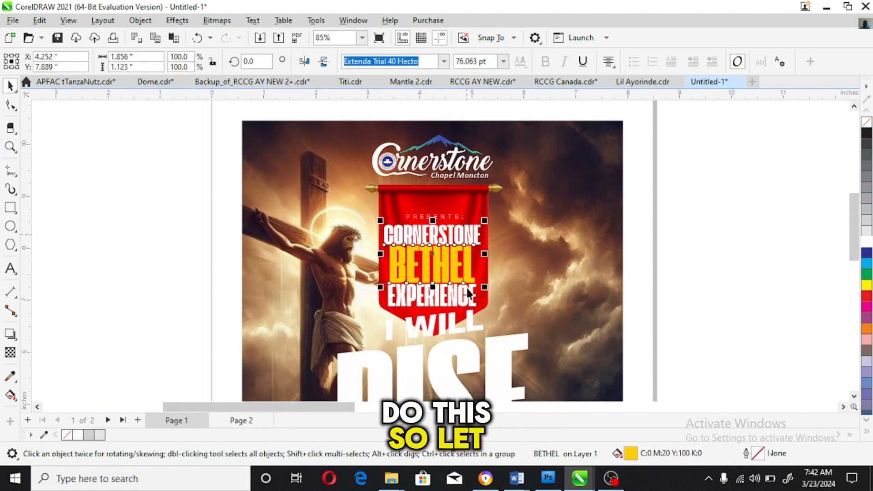
{"action": "left_click", "coordinate": [466, 294], "text": "shift"}
{"action": "left_click_drag", "start_coordinate": [482, 218], "coordinate": [477, 213]}
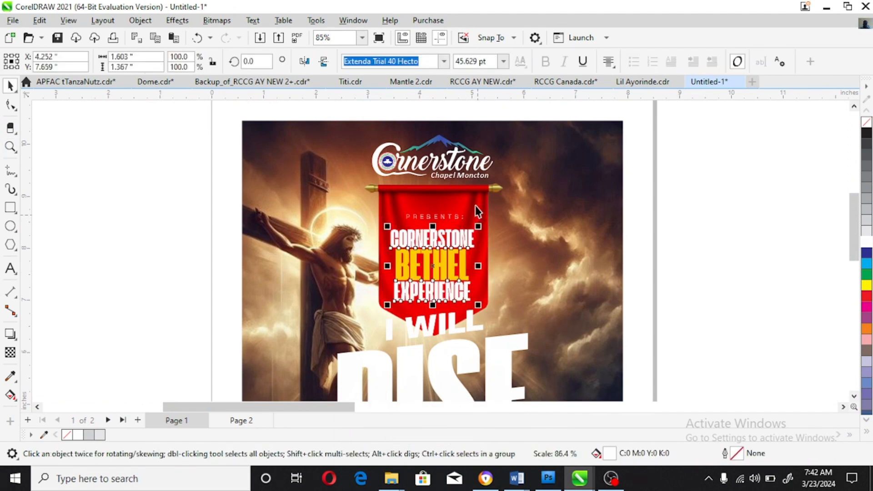
- Shrink the red banner slightly around its text
{"action": "left_click", "coordinate": [507, 179]}
{"action": "left_click", "coordinate": [491, 195]}
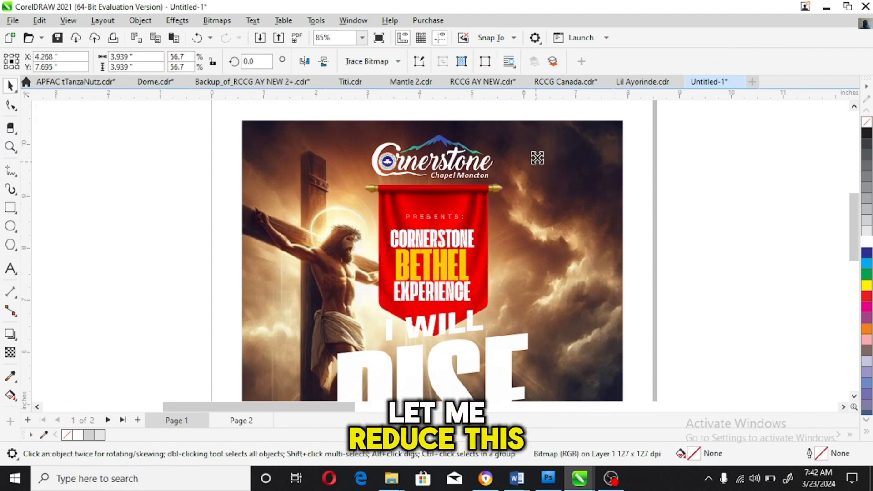
{"action": "left_click_drag", "start_coordinate": [536, 163], "coordinate": [531, 167]}
{"action": "left_click", "coordinate": [748, 249]}
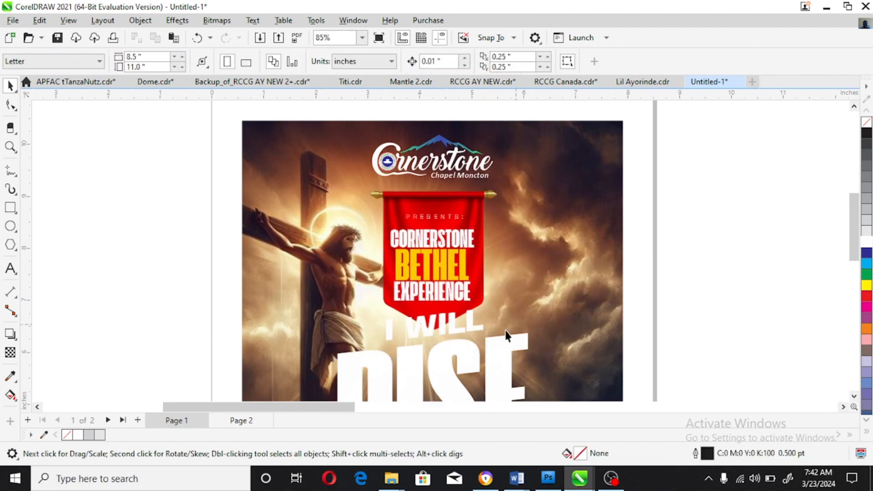
- Move "I WILL" to sit directly above the left part of RISE, clear of the banner
{"action": "scroll", "coordinate": [838, 390], "scroll_direction": "down", "scroll_amount": 5}
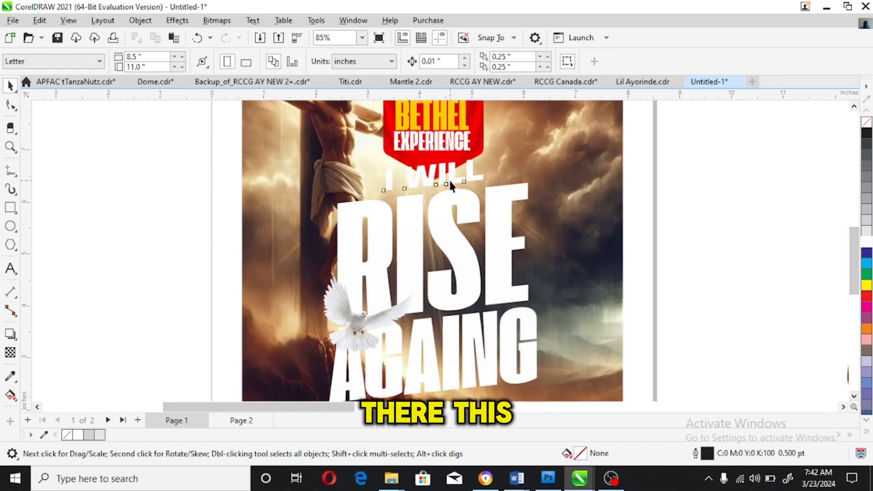
{"action": "left_click_drag", "start_coordinate": [450, 185], "coordinate": [409, 192]}
{"action": "mouse_move", "coordinate": [441, 162]}
{"action": "left_mouse_down"}
{"action": "mouse_move", "coordinate": [409, 177]}
{"action": "mouse_move", "coordinate": [428, 163]}
{"action": "left_mouse_up"}
{"action": "left_click", "coordinate": [750, 257]}
- Move the "I WILL RISE AGAING" title and dove down toward the date line and enlarge them slightly
{"action": "key", "text": "z"}
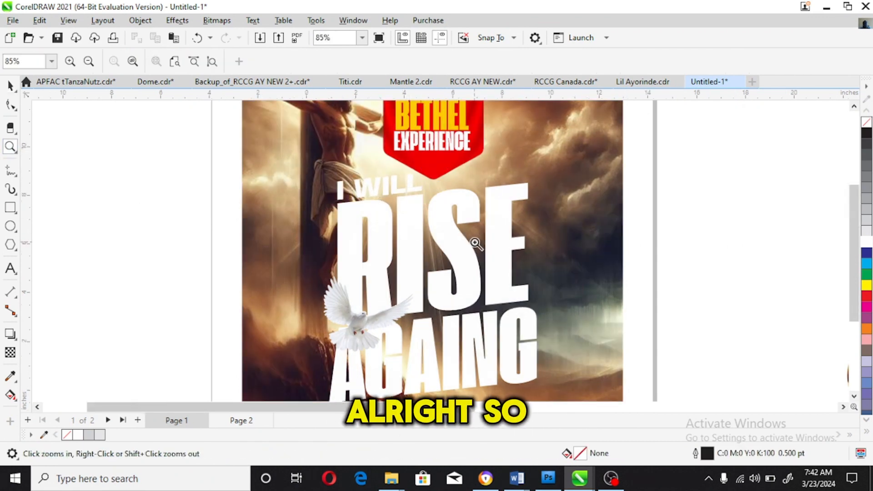
{"action": "right_click", "coordinate": [475, 243]}
{"action": "left_click_drag", "start_coordinate": [289, 186], "coordinate": [516, 384]}
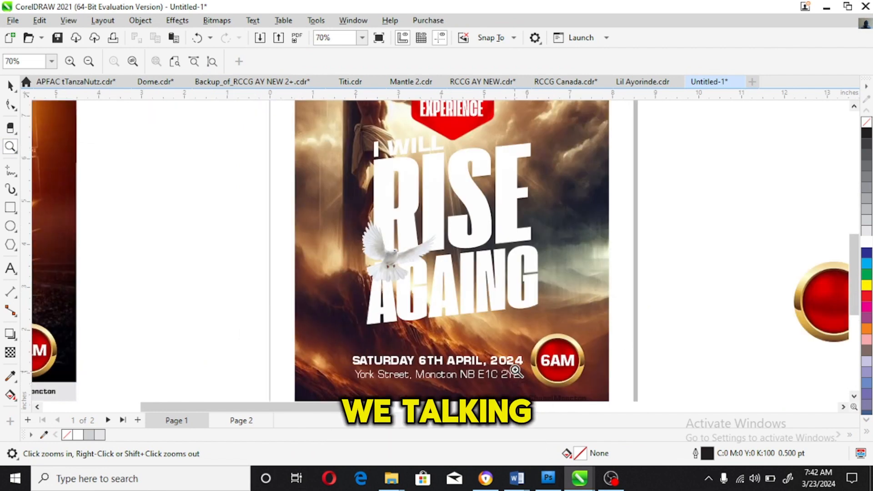
{"action": "key", "text": "space"}
{"action": "left_click_drag", "start_coordinate": [246, 128], "coordinate": [575, 332]}
{"action": "left_click_drag", "start_coordinate": [532, 296], "coordinate": [530, 309]}
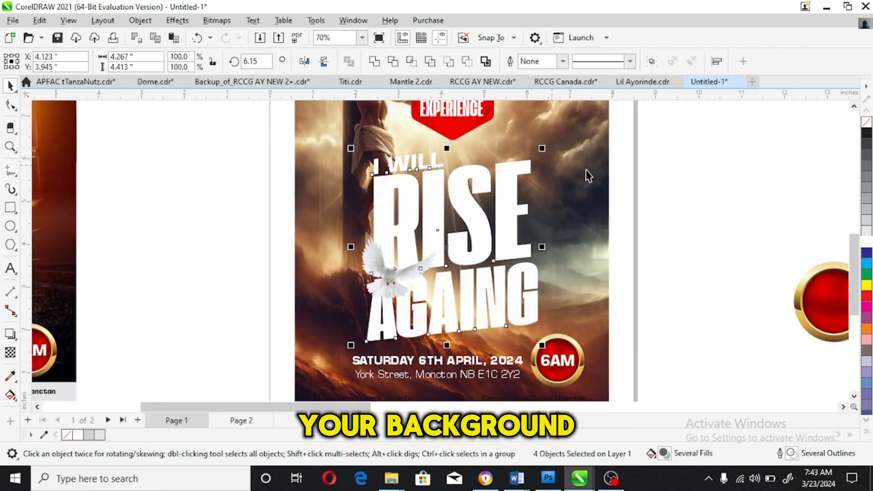
{"action": "left_click_drag", "start_coordinate": [350, 348], "coordinate": [343, 353]}
{"action": "left_click_drag", "start_coordinate": [546, 149], "coordinate": [549, 147]}
{"action": "left_click", "coordinate": [694, 202]}
- Draw a rectangle about 8.49 by 0.84 inches inside the background PowerClip, behind the contact line along the flyer's bottom
{"action": "left_click", "coordinate": [11, 148]}
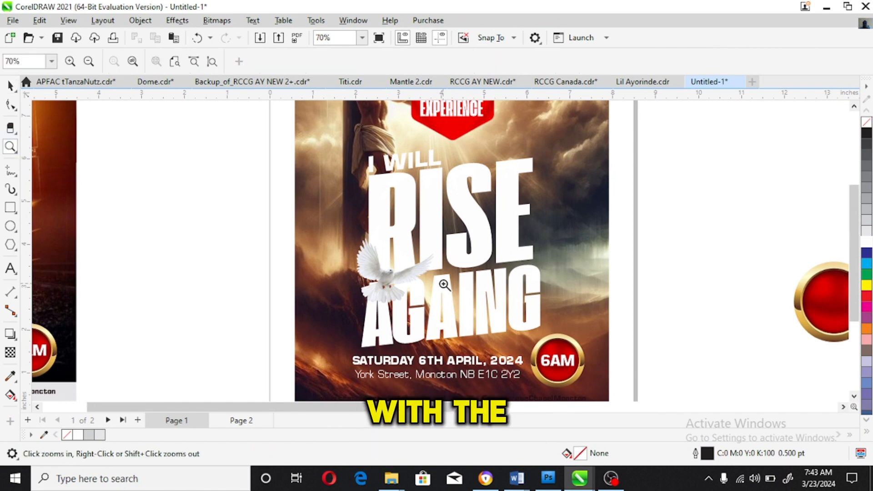
{"action": "right_click", "coordinate": [444, 285]}
{"action": "left_click_drag", "start_coordinate": [299, 329], "coordinate": [536, 419]}
{"action": "key", "text": "space"}
{"action": "double_click", "coordinate": [302, 231]}
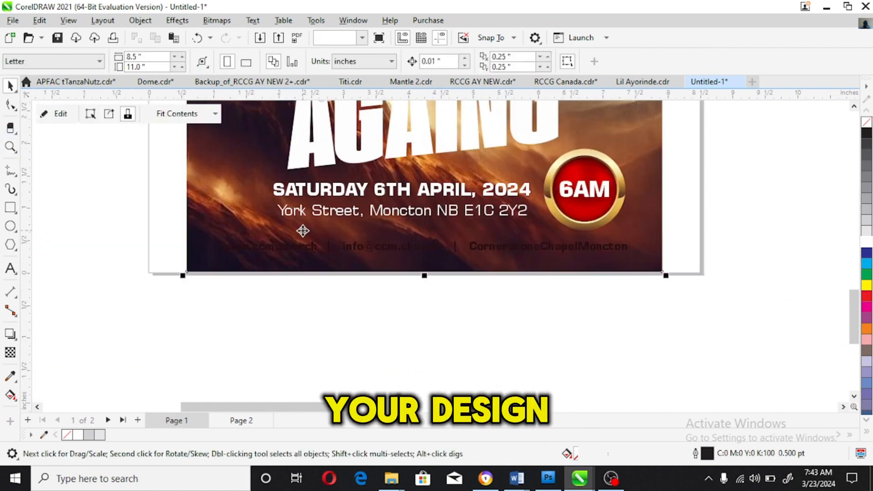
{"action": "left_click", "coordinate": [11, 207]}
{"action": "mouse_move", "coordinate": [156, 232]}
{"action": "left_mouse_down"}
{"action": "mouse_move", "coordinate": [717, 288]}
{"action": "mouse_move", "coordinate": [707, 292]}
{"action": "left_mouse_up"}
{"action": "key", "text": "space"}
{"action": "left_click_drag", "start_coordinate": [428, 227], "coordinate": [438, 230]}
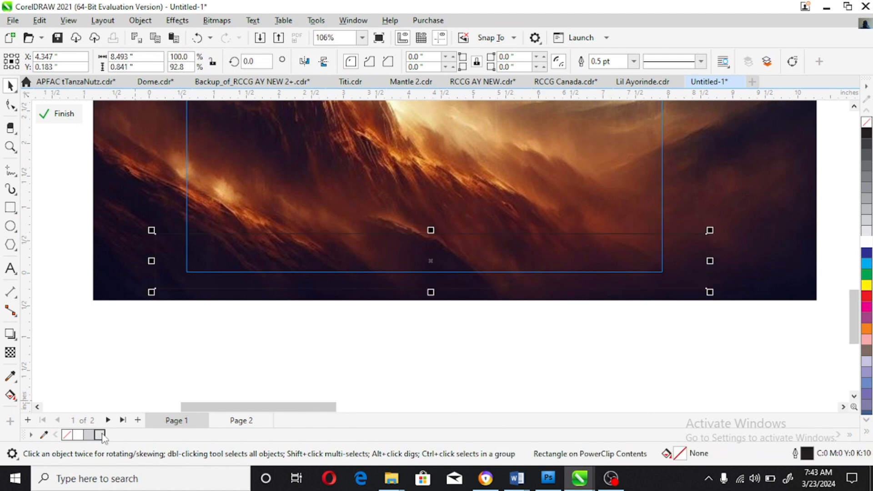
- Fill the footer rectangle with light gray, remove its outline and finish editing the PowerClip
{"action": "left_click", "coordinate": [100, 435]}
{"action": "right_click", "coordinate": [67, 436]}
{"action": "left_click", "coordinate": [447, 358], "text": "ctrl"}
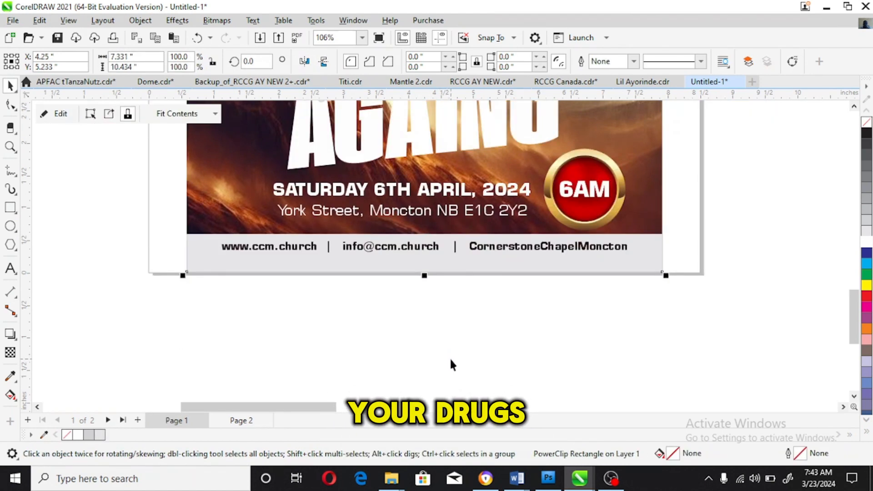
{"action": "left_click", "coordinate": [448, 360]}
- Inspect the "I WILL RISE AGAING" lettering up close and the overall layout of the flyer
{"action": "left_click", "coordinate": [10, 146]}
{"action": "right_click", "coordinate": [487, 225]}
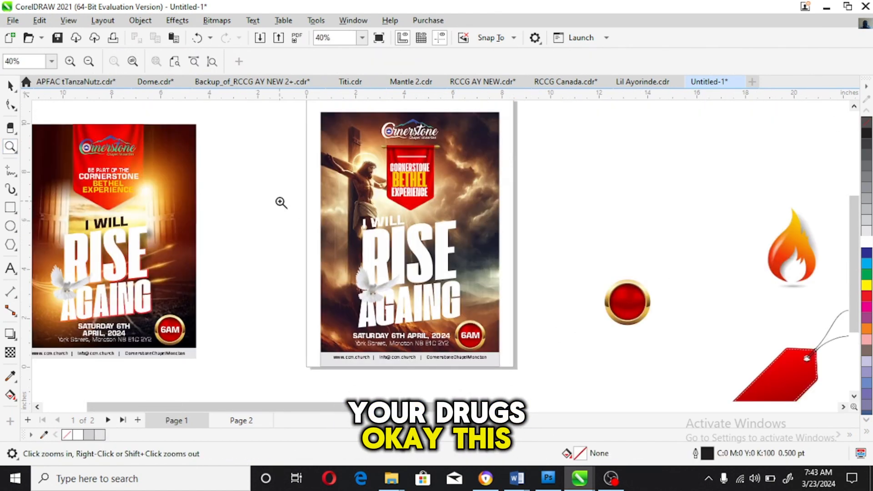
{"action": "left_click_drag", "start_coordinate": [282, 202], "coordinate": [535, 370]}
{"action": "key", "text": "space"}
{"action": "left_click", "coordinate": [467, 184]}
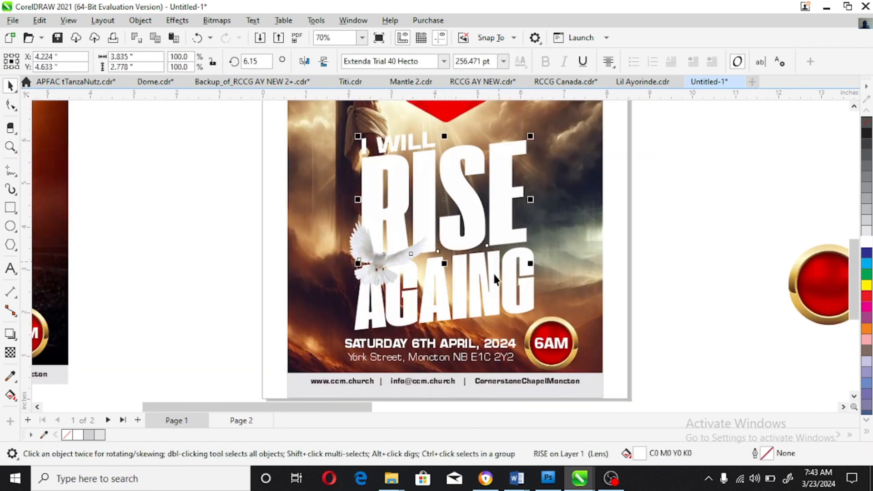
{"action": "left_click", "coordinate": [493, 278]}
{"action": "left_click", "coordinate": [493, 210], "text": "shift"}
{"action": "left_click", "coordinate": [414, 146], "text": "shift"}
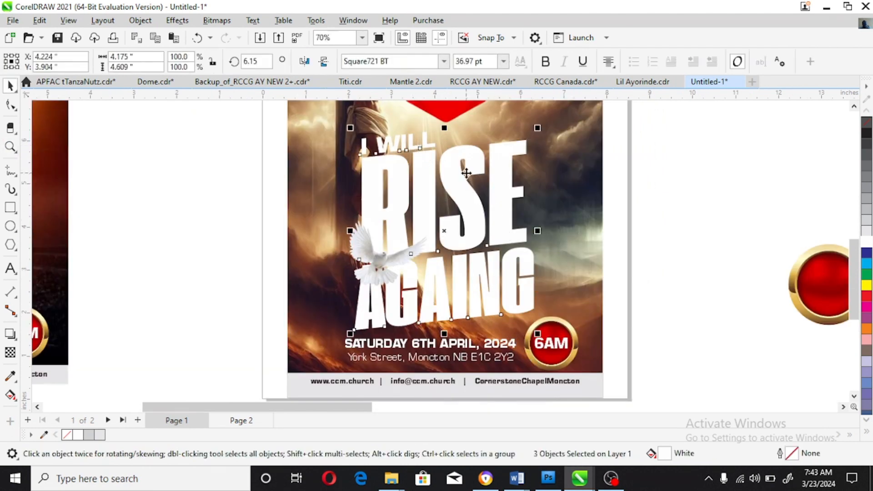
{"action": "left_click", "coordinate": [568, 199], "text": "shift"}
{"action": "left_click", "coordinate": [662, 219]}
{"action": "left_click", "coordinate": [10, 147]}
{"action": "right_click", "coordinate": [401, 217]}
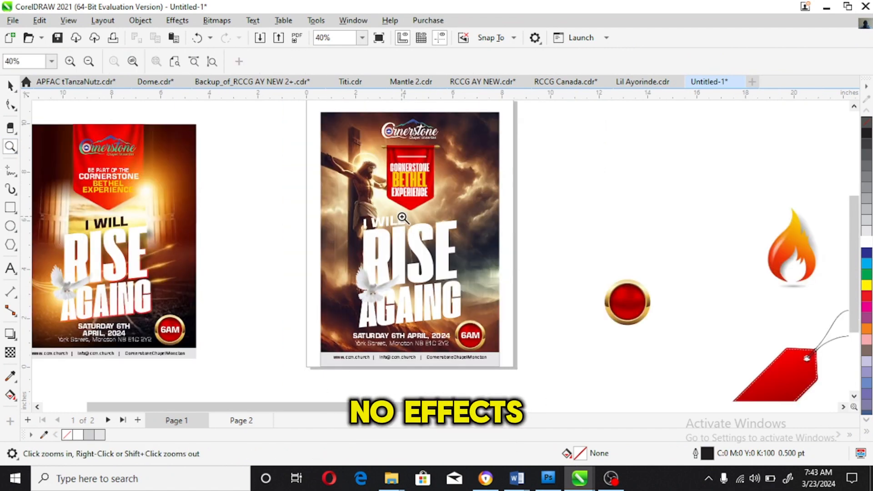
{"action": "key", "text": "space"}
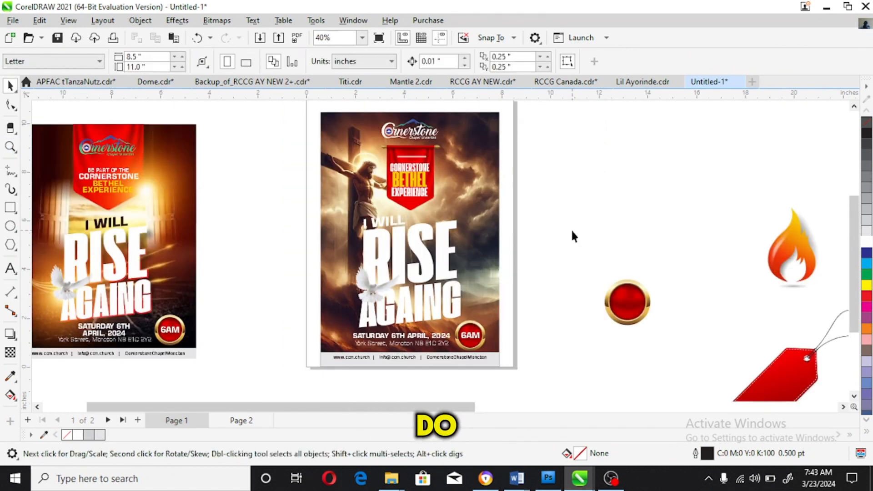
- Move the glow bitmap off the reference flyer to compare it without the light effect, and undo the move
{"action": "left_click", "coordinate": [155, 210]}
{"action": "left_click", "coordinate": [145, 235]}
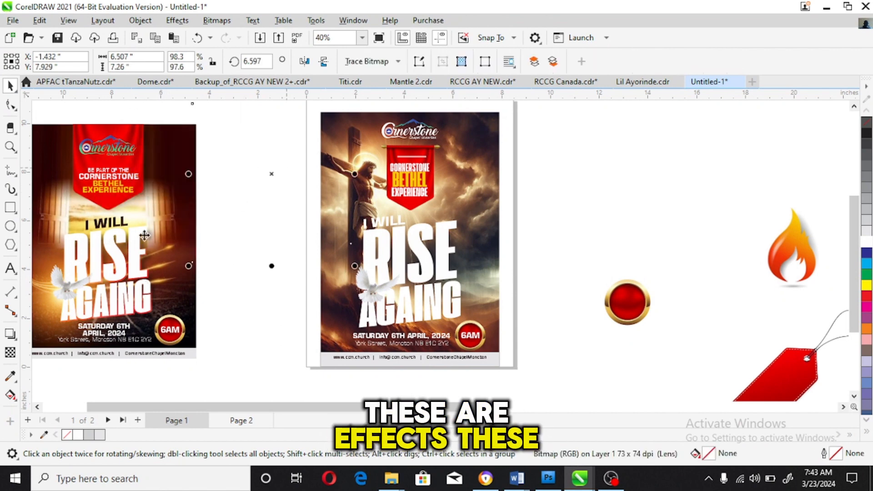
{"action": "left_click_drag", "start_coordinate": [376, 407], "coordinate": [346, 408]}
{"action": "left_click", "coordinate": [138, 313]}
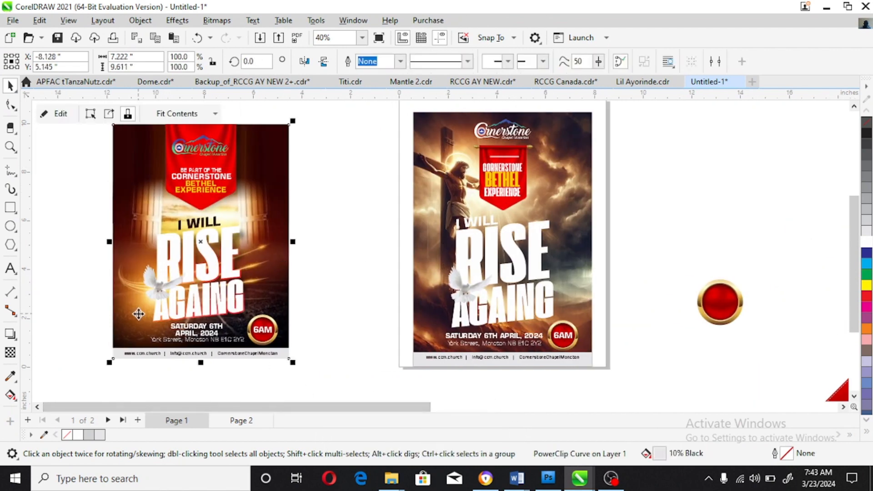
{"action": "left_click_drag", "start_coordinate": [138, 313], "coordinate": [49, 313]}
{"action": "key", "text": "ctrl+z"}
{"action": "left_click", "coordinate": [143, 314], "text": "ctrl"}
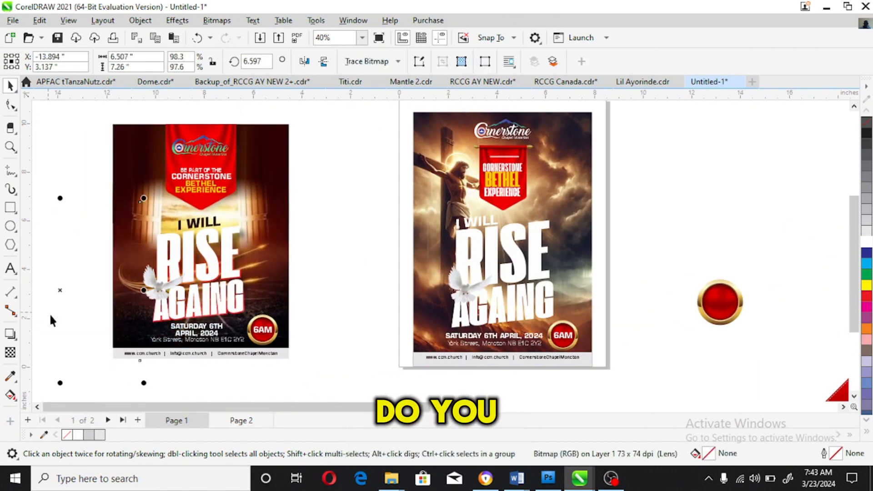
{"action": "left_click", "coordinate": [10, 146]}
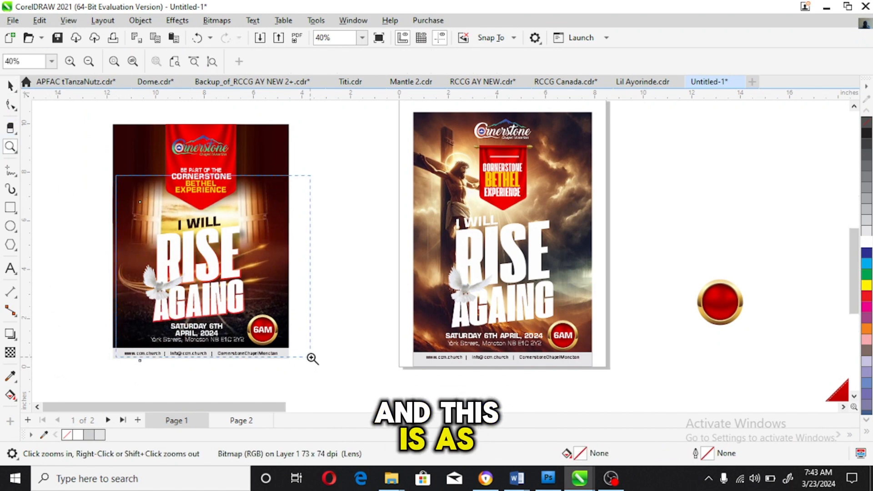
{"action": "left_click", "coordinate": [312, 356]}
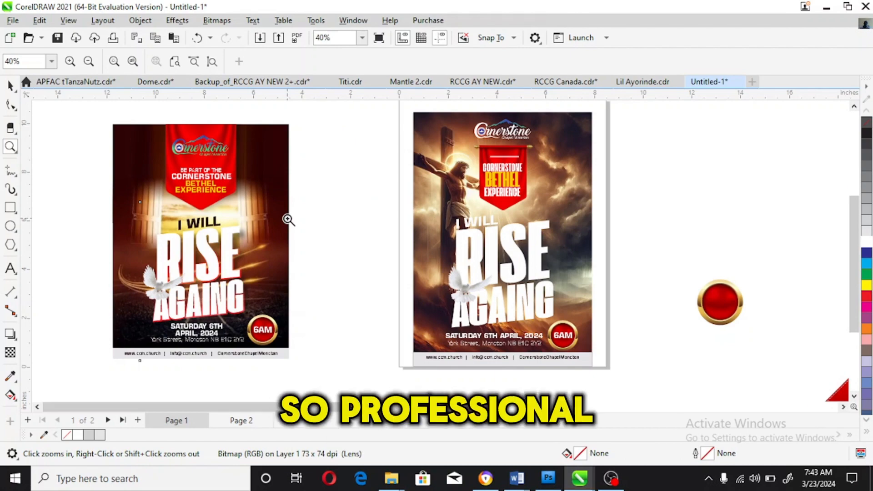
{"action": "key", "text": "ctrl+z"}
{"action": "key", "text": "space"}
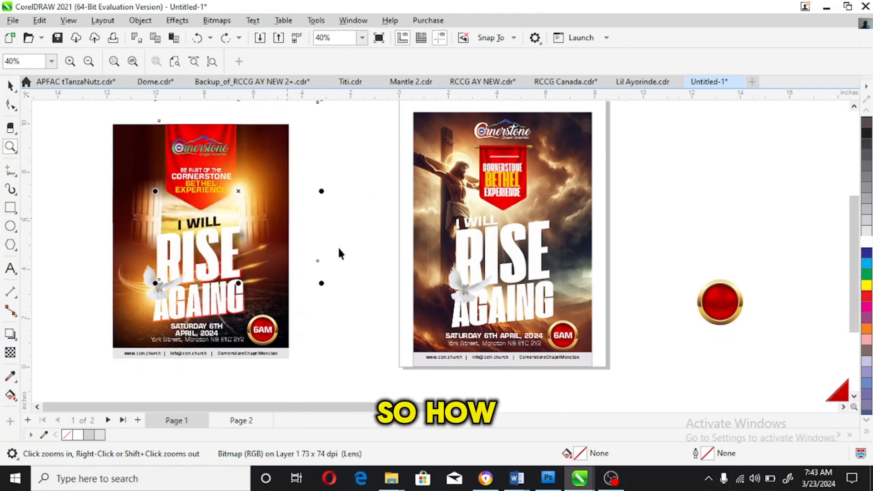
{"action": "left_click", "coordinate": [377, 257]}
- Switch to the browser, look through Pinterest's lens flare images and open the soft orange glow on black
{"action": "left_click", "coordinate": [485, 478]}
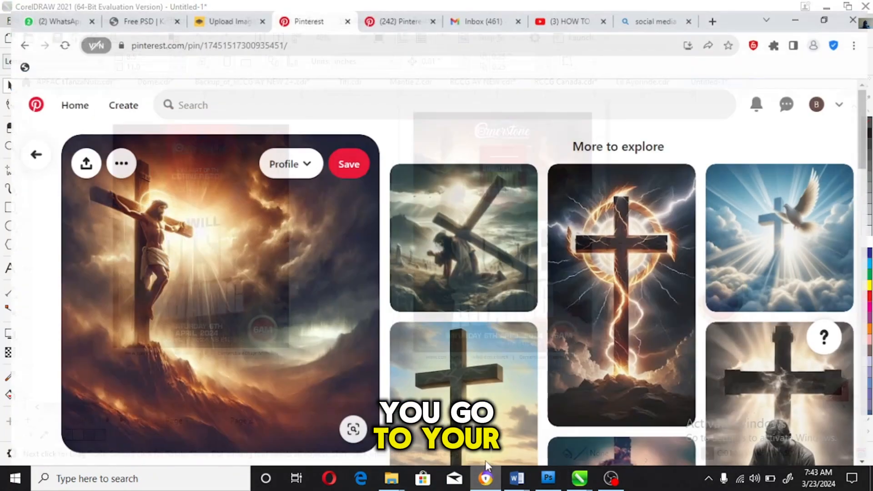
{"action": "left_click", "coordinate": [396, 11]}
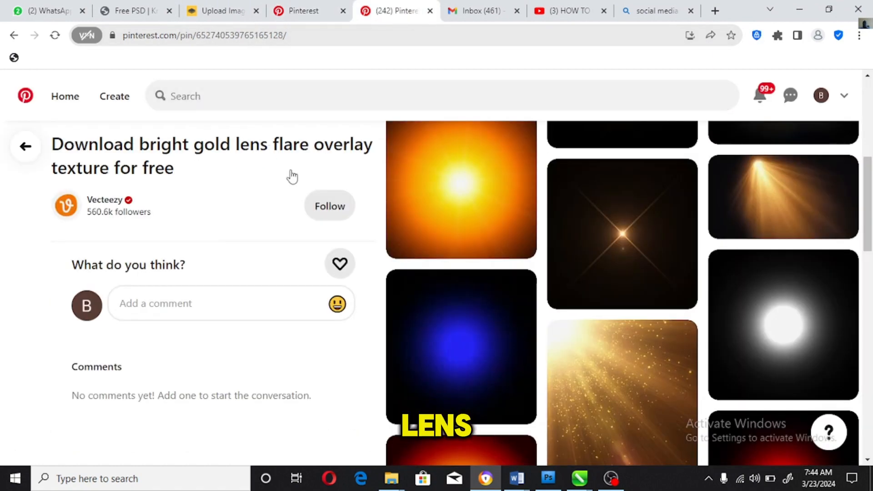
{"action": "scroll", "coordinate": [737, 370], "scroll_direction": "down", "scroll_amount": 6}
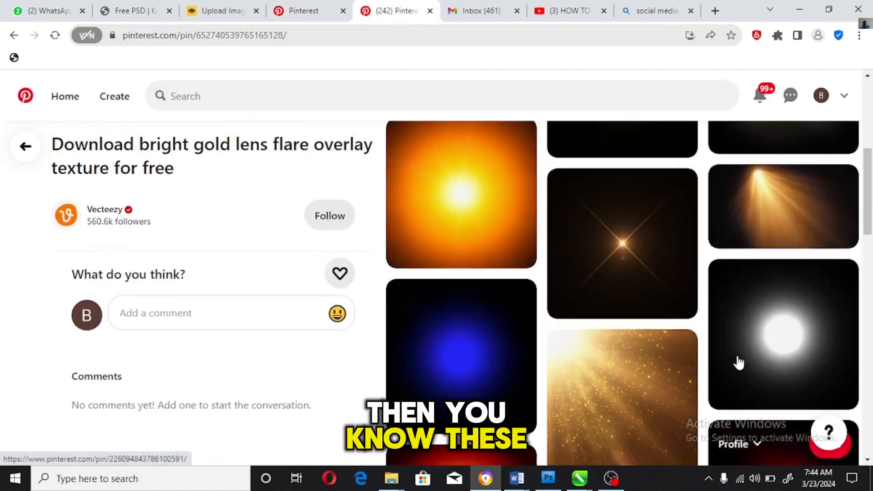
{"action": "scroll", "coordinate": [738, 363], "scroll_direction": "up", "scroll_amount": 5}
{"action": "scroll", "coordinate": [739, 359], "scroll_direction": "down", "scroll_amount": 4}
{"action": "scroll", "coordinate": [736, 357], "scroll_direction": "down", "scroll_amount": 15}
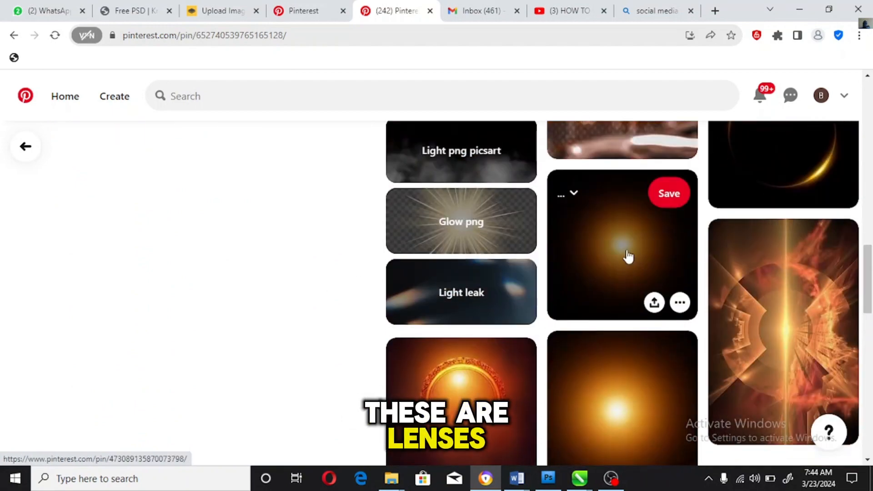
{"action": "left_click", "coordinate": [628, 257]}
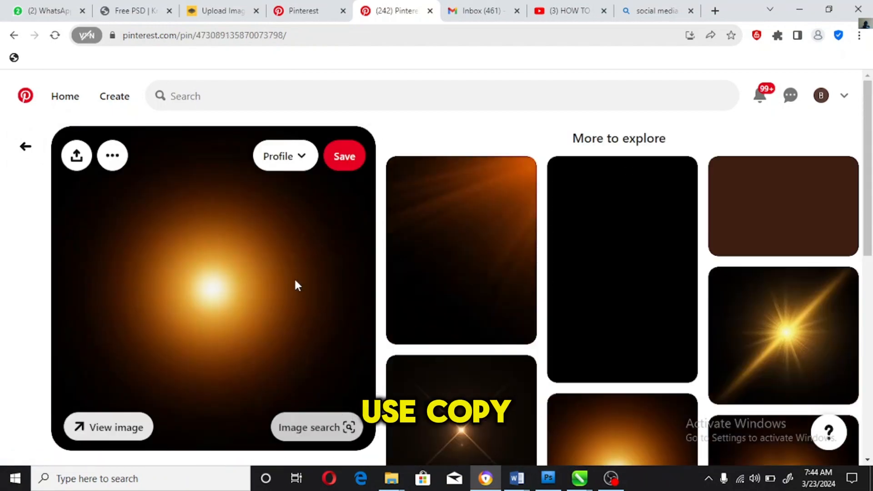
- Copy the orange glow image, switch back to CorelDRAW and paste it onto the flyer page
{"action": "right_click", "coordinate": [295, 281]}
{"action": "left_click", "coordinate": [351, 322]}
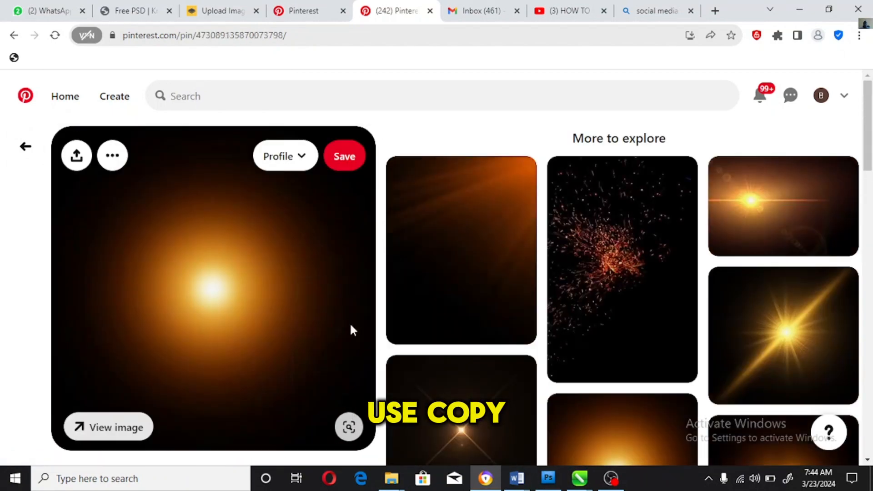
{"action": "right_click", "coordinate": [292, 299]}
{"action": "left_click", "coordinate": [336, 338]}
{"action": "left_click", "coordinate": [799, 9]}
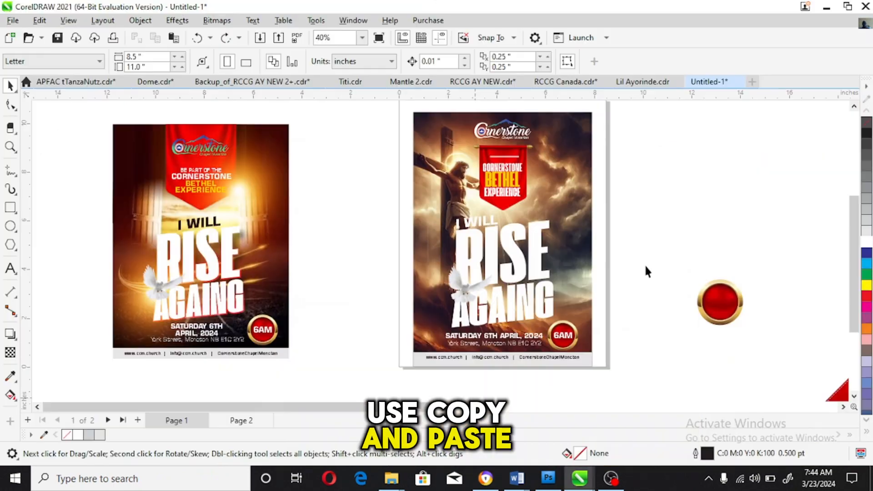
{"action": "key", "text": "ctrl+v"}
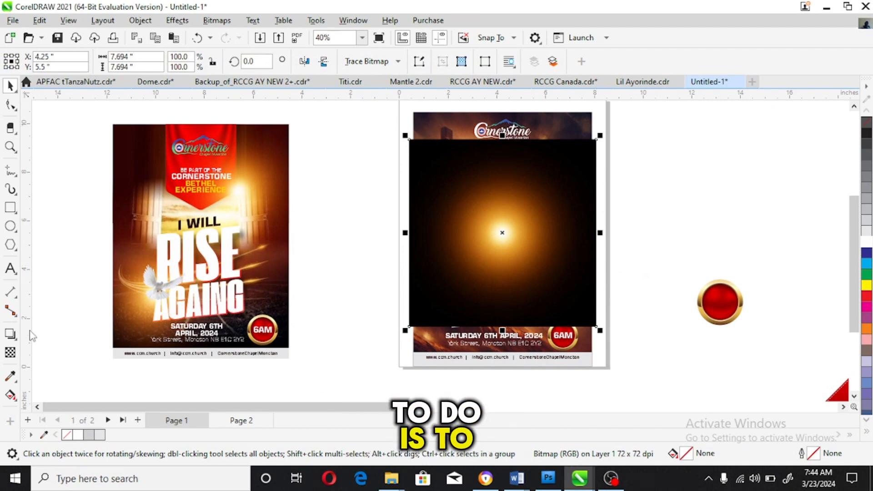
- Try the Screen transparency merge mode on the pasted glow image, and undo it
{"action": "left_click", "coordinate": [13, 353]}
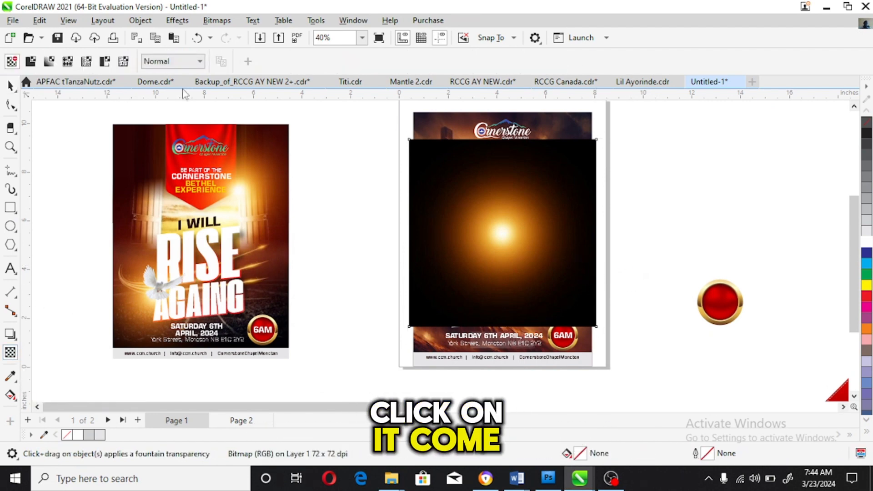
{"action": "left_click", "coordinate": [153, 63]}
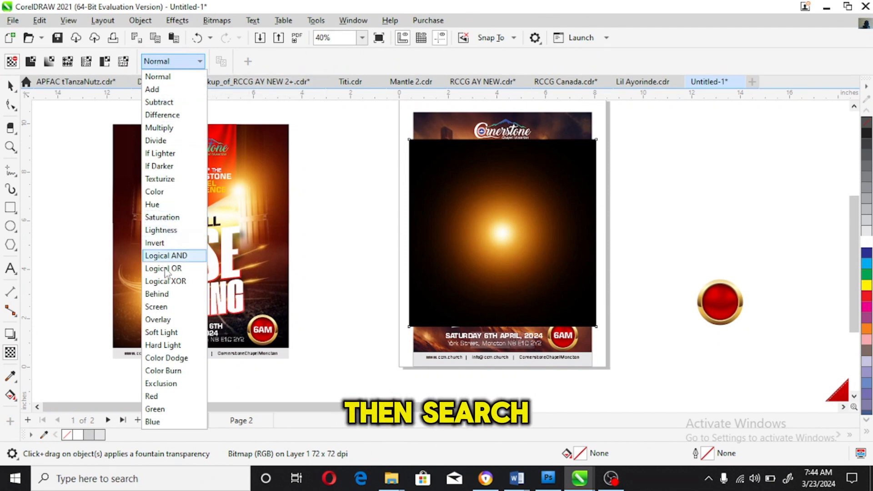
{"action": "left_click", "coordinate": [156, 307]}
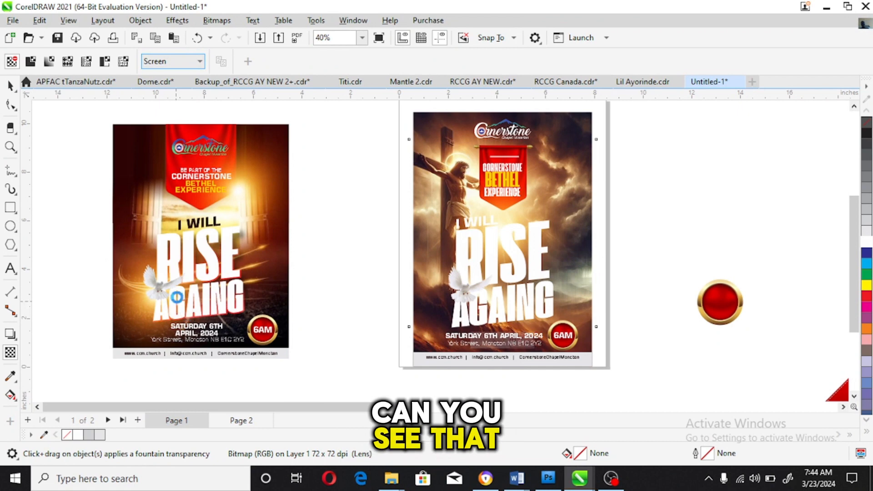
{"action": "key", "text": "ctrl+z"}
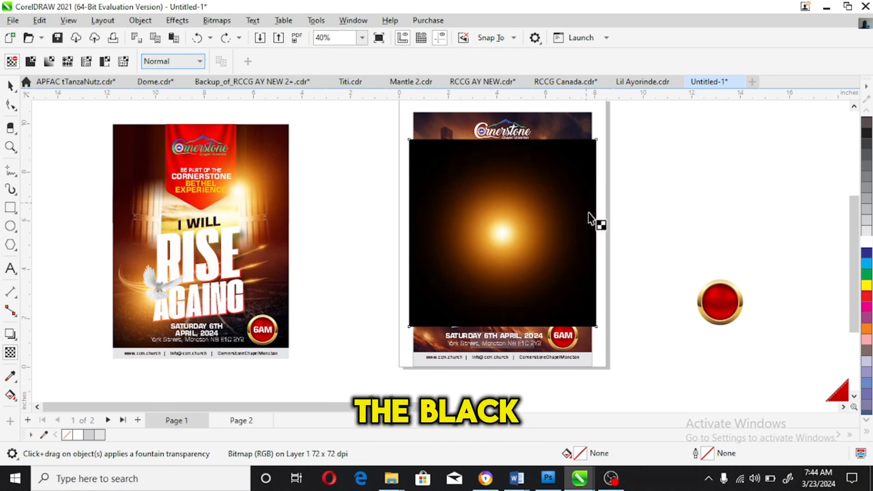
- Set the glow bitmap's transparency merge mode to Screen and move it to the flyer's upper-right corner
{"action": "left_click", "coordinate": [189, 63]}
{"action": "left_click", "coordinate": [171, 306]}
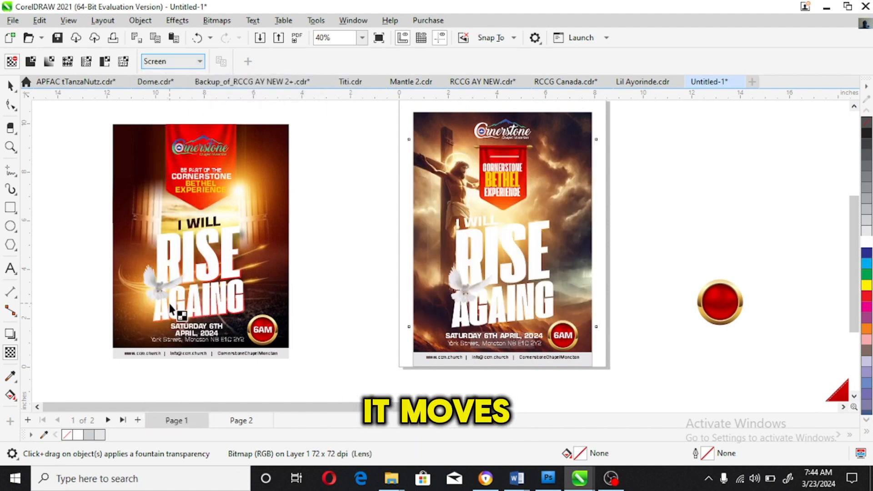
{"action": "key", "text": "space"}
{"action": "left_click_drag", "start_coordinate": [513, 240], "coordinate": [588, 133]}
{"action": "left_click", "coordinate": [698, 197]}
{"action": "left_click", "coordinate": [616, 170]}
- Delete the upper-right glow to compare the flyer without it, and undo the deletion
{"action": "left_click", "coordinate": [568, 136], "text": "ctrl"}
{"action": "key", "text": "Delete"}
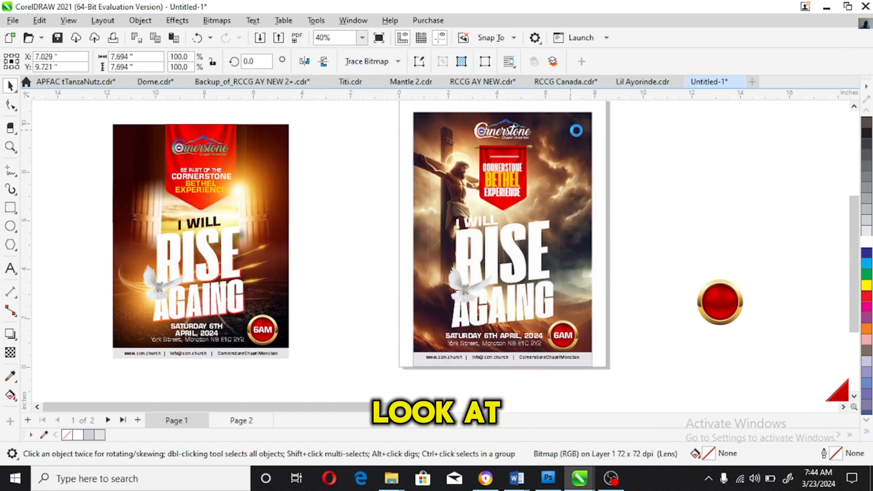
{"action": "key", "text": "ctrl+z"}
- Duplicate the glow into the flyer's upper-left corner and move the upper-right glow down behind the end of AGAING, above the 6AM badge
{"action": "left_click_drag", "start_coordinate": [574, 130], "coordinate": [443, 136]}
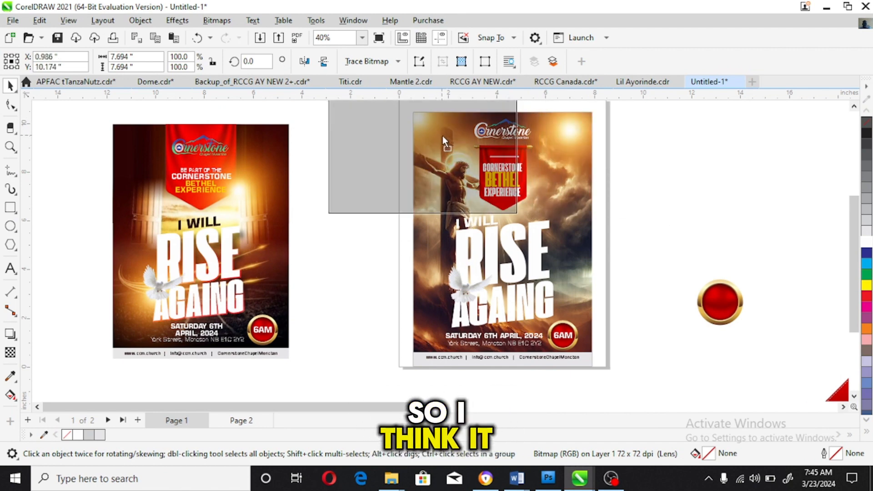
{"action": "left_click", "coordinate": [577, 130], "text": "ctrl"}
{"action": "left_click", "coordinate": [577, 128], "text": "ctrl"}
{"action": "left_click_drag", "start_coordinate": [578, 128], "coordinate": [605, 339]}
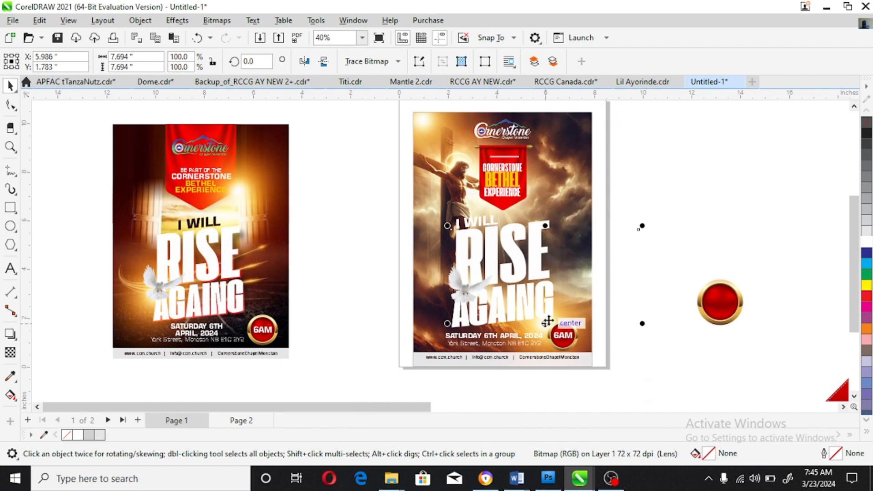
{"action": "left_click_drag", "start_coordinate": [548, 322], "coordinate": [566, 317]}
{"action": "left_click", "coordinate": [678, 233]}
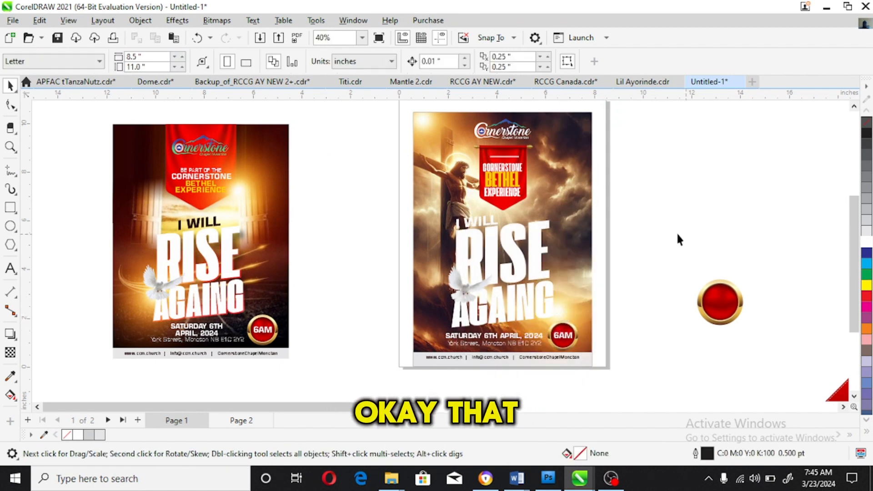
- Add a drop shadow to the I WILL RISE AGAING title group, cast toward its lower right, with feathering 8
{"action": "left_click", "coordinate": [10, 147]}
{"action": "left_click_drag", "start_coordinate": [390, 193], "coordinate": [605, 374]}
{"action": "key", "text": "space"}
{"action": "left_click", "coordinate": [513, 218]}
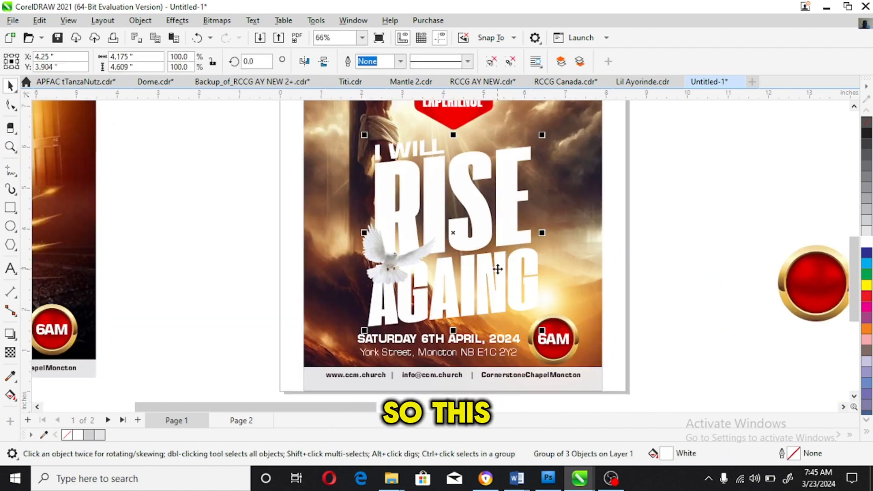
{"action": "left_click", "coordinate": [10, 334]}
{"action": "left_click_drag", "start_coordinate": [452, 232], "coordinate": [519, 320]}
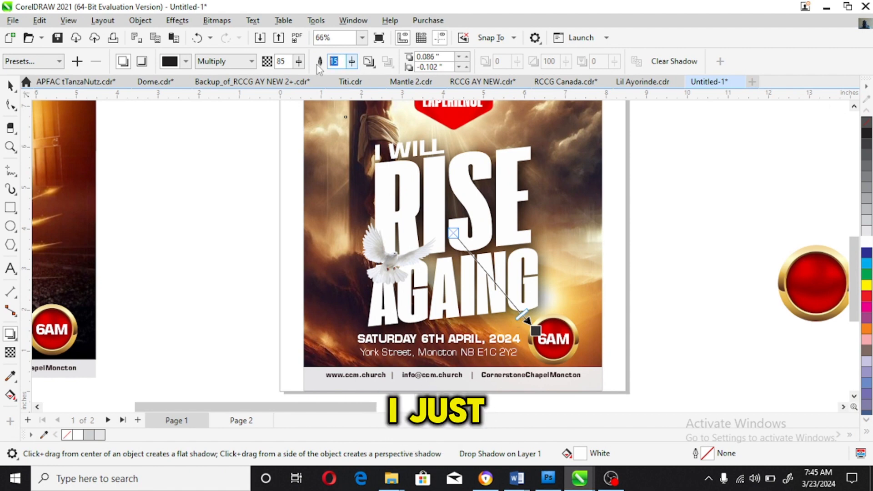
{"action": "type", "text": "8"}
{"action": "key", "text": "Return"}
{"action": "key", "text": "space"}
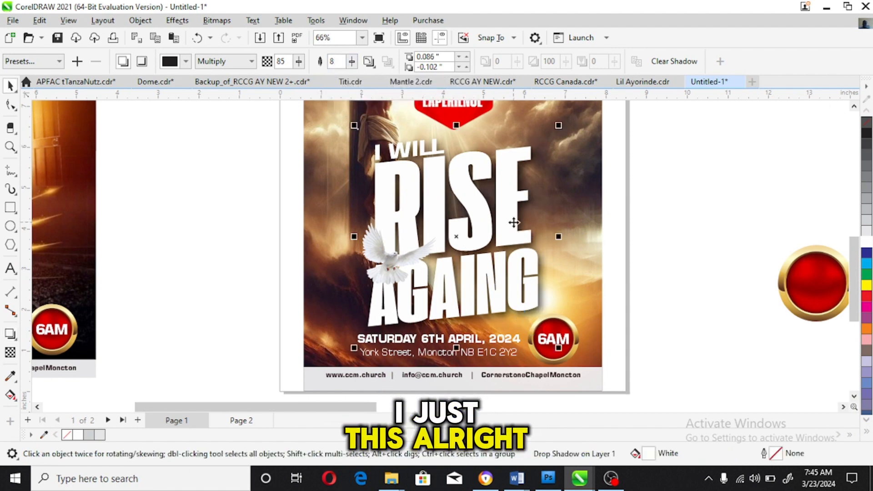
{"action": "left_click", "coordinate": [624, 210]}
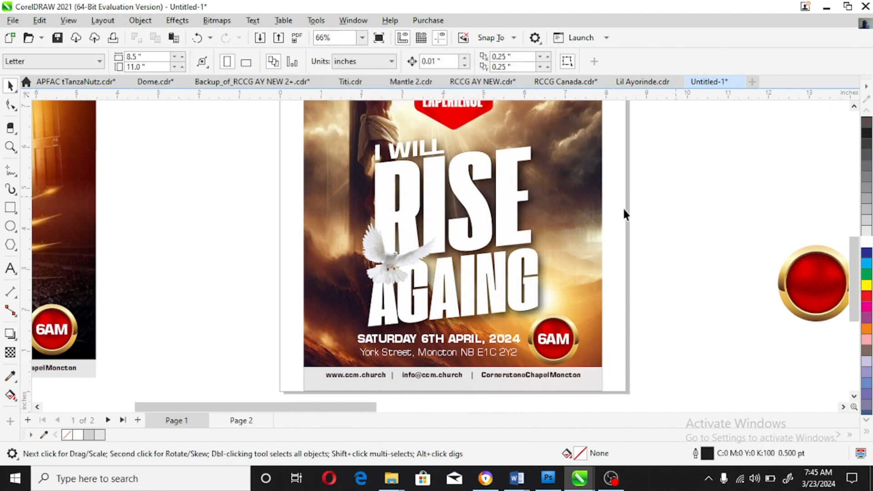
- Ungroup the I WILL RISE AGAING title into its separate text lines
{"action": "left_click", "coordinate": [505, 200]}
{"action": "key", "text": "ctrl+u"}
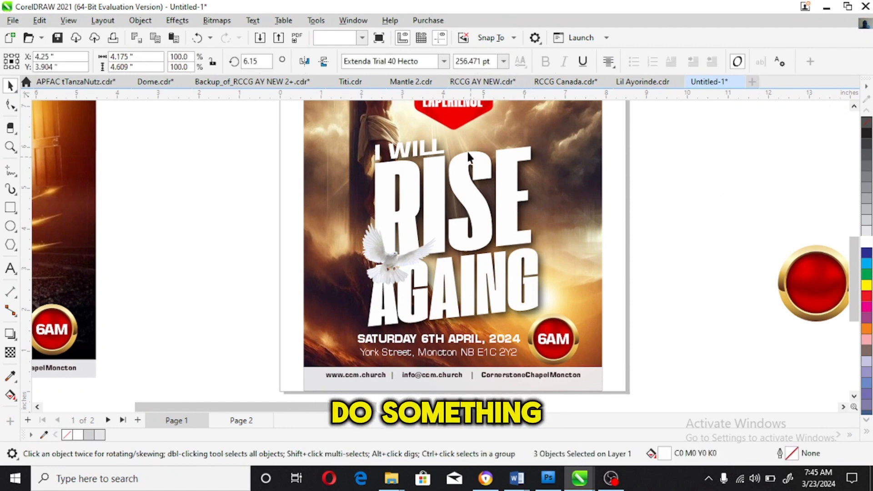
{"action": "key", "text": "Escape"}
- Try shifting the I WILL line about 1 inch to the right above RISE
{"action": "left_click", "coordinate": [433, 146]}
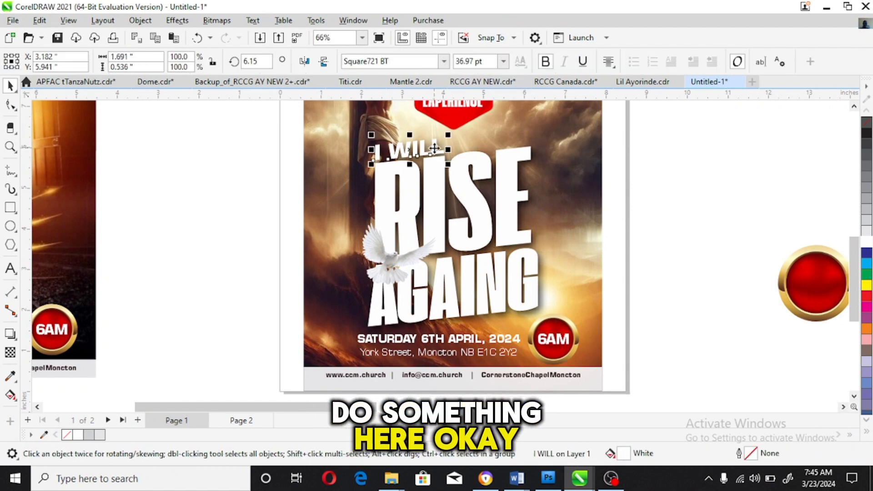
{"action": "left_click", "coordinate": [10, 146]}
{"action": "right_click", "coordinate": [479, 251]}
{"action": "key", "text": "space"}
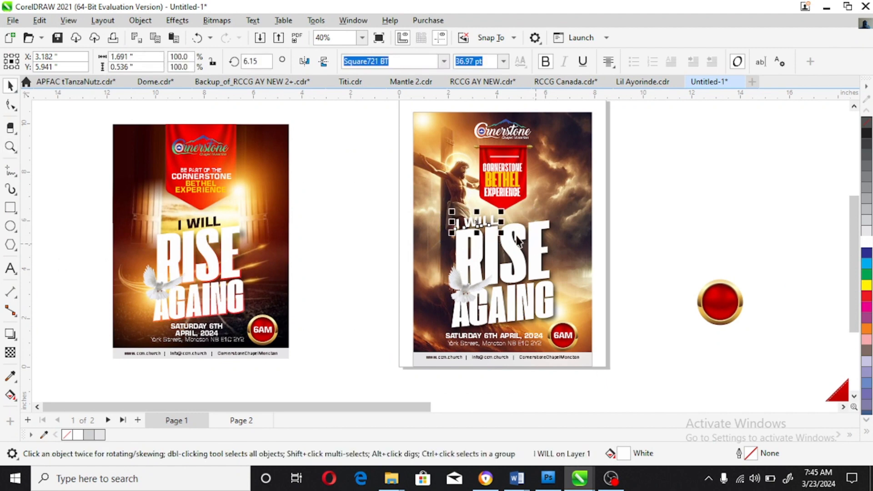
{"action": "left_click_drag", "start_coordinate": [494, 221], "coordinate": [517, 213]}
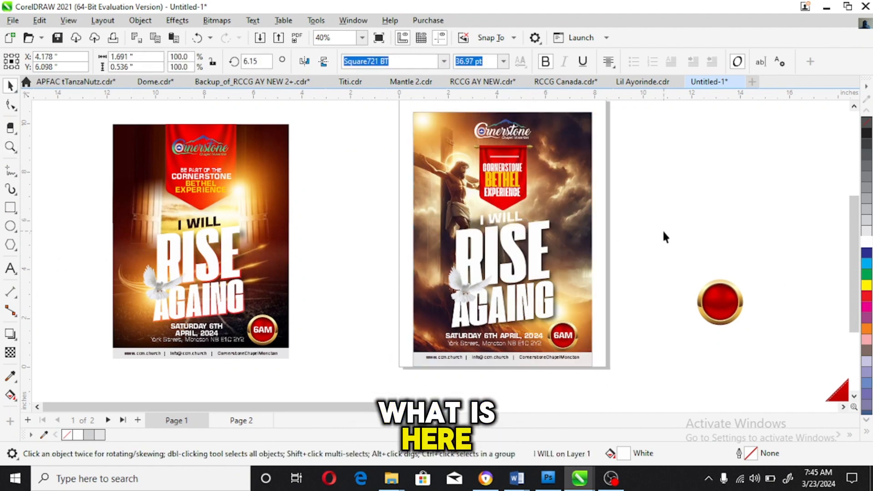
{"action": "left_click", "coordinate": [662, 229]}
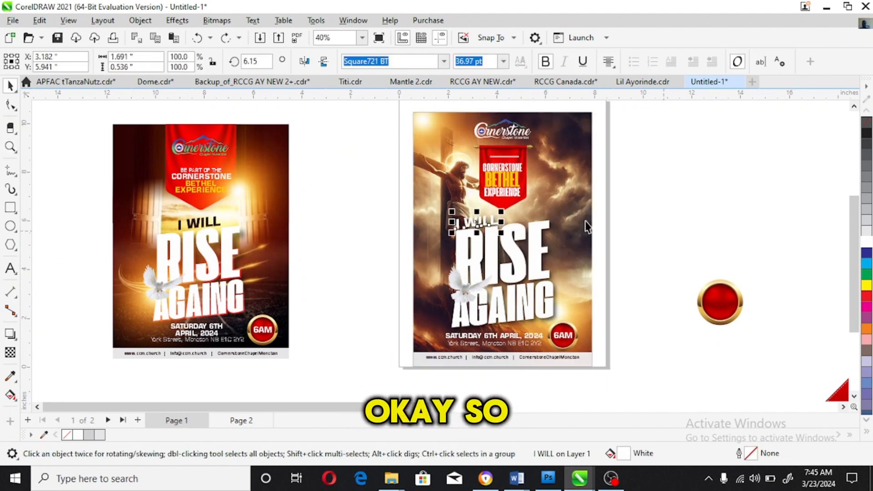
- Fill the word RISE with yellow
{"action": "left_click", "coordinate": [543, 262]}
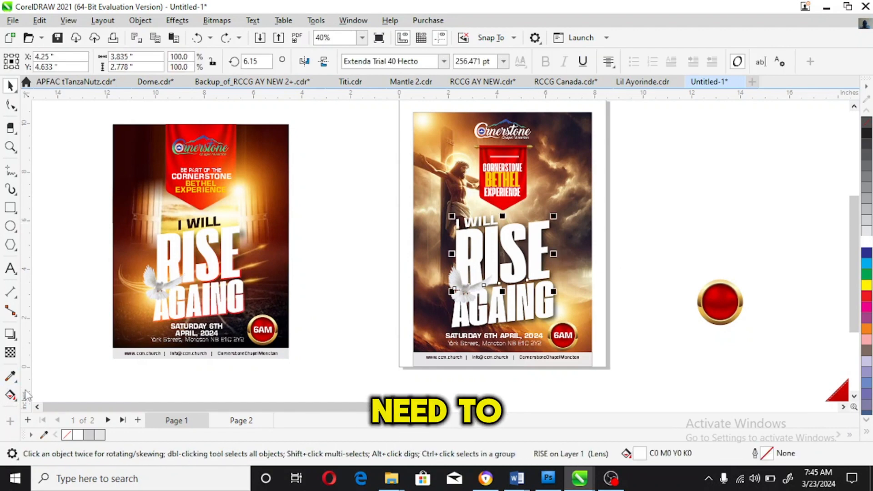
{"action": "left_click", "coordinate": [867, 286]}
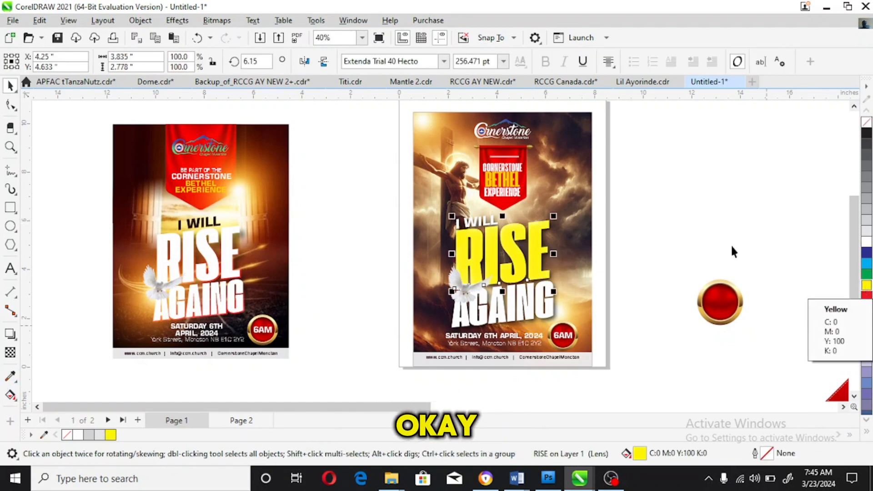
{"action": "left_click", "coordinate": [680, 225]}
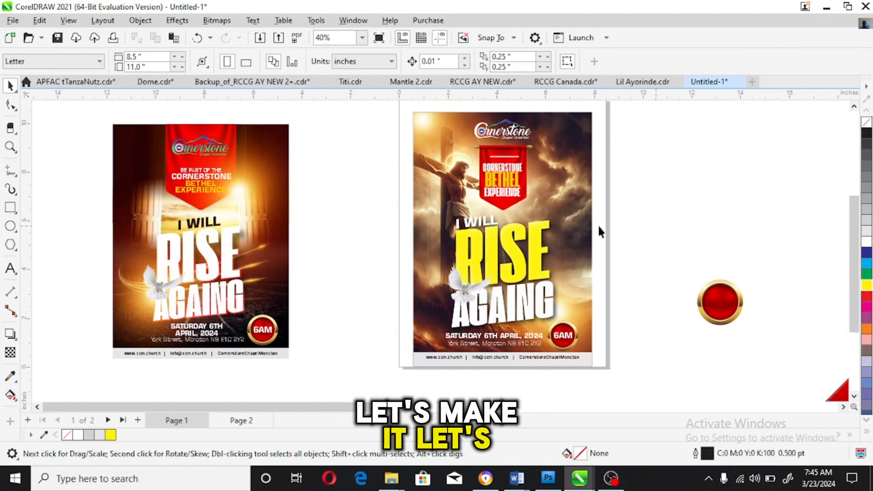
- Apply a linear fountain fill to RISE, blending from orange at the upper left to yellow at the lower right
{"action": "left_click", "coordinate": [528, 258]}
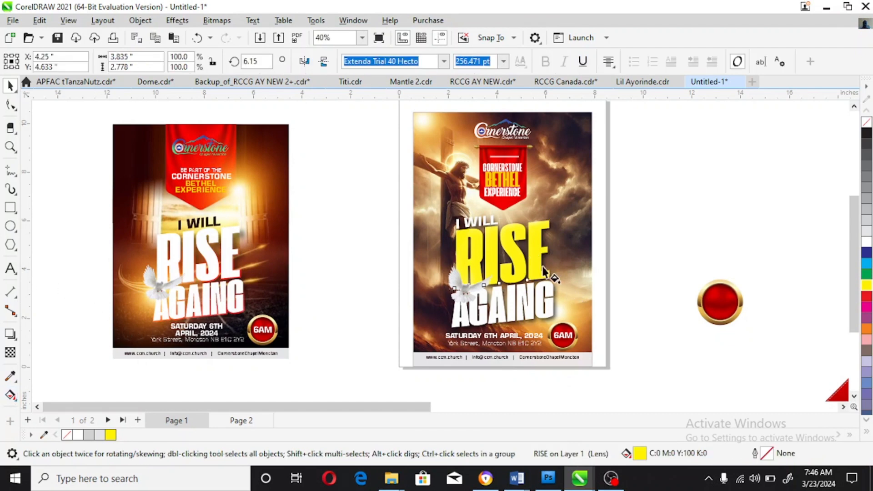
{"action": "left_click", "coordinate": [10, 395]}
{"action": "left_click_drag", "start_coordinate": [497, 224], "coordinate": [535, 276]}
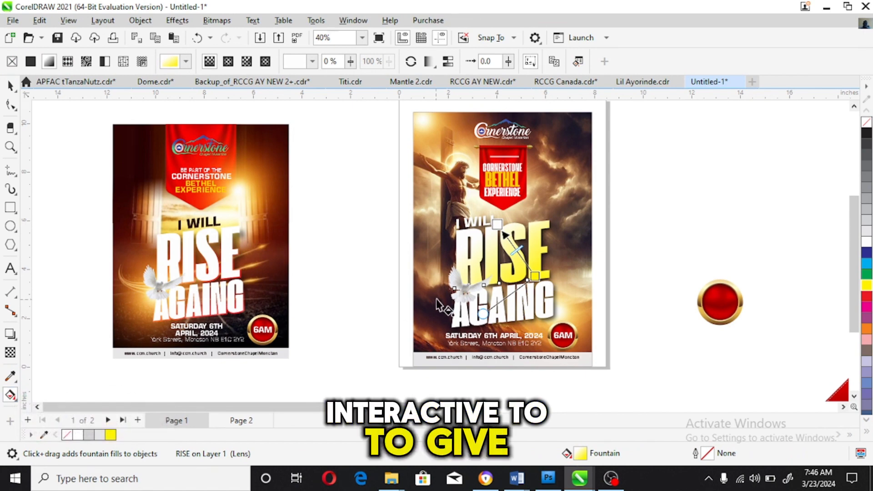
{"action": "left_click", "coordinate": [866, 328]}
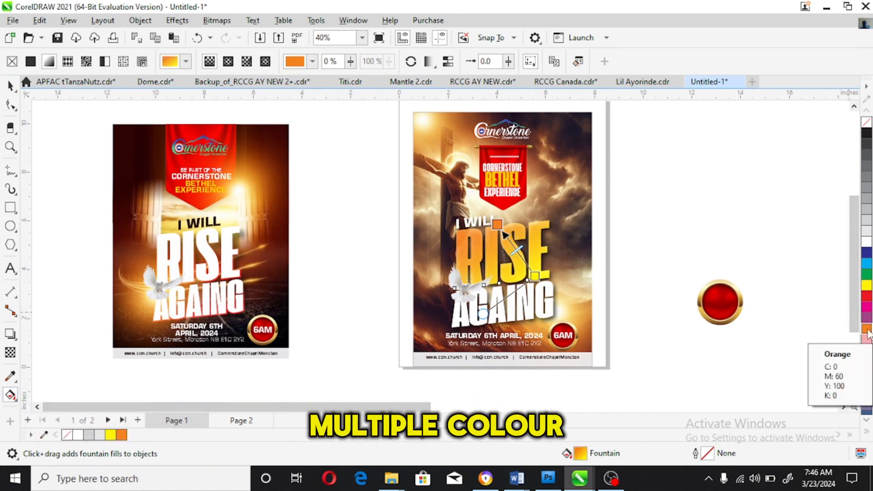
{"action": "key", "text": "space"}
{"action": "left_click", "coordinate": [674, 226]}
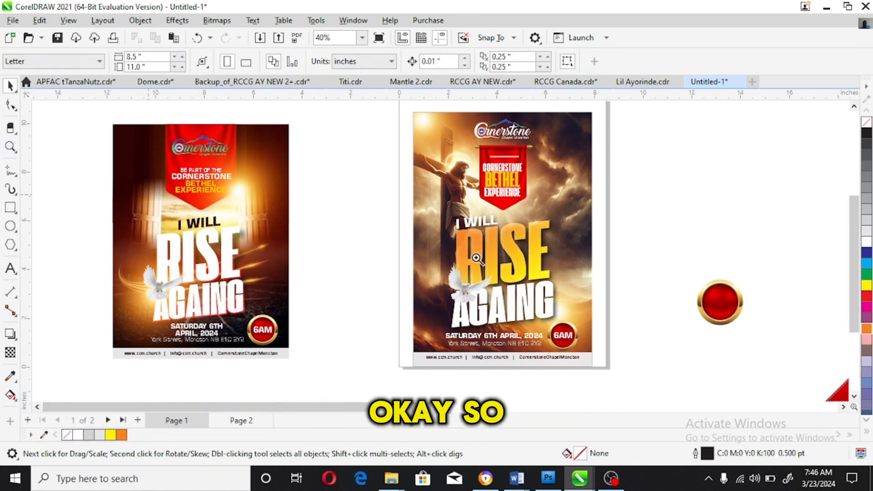
- Examine up close how the background clouds and light rays show through the letters of RISE
{"action": "key", "text": "z"}
{"action": "left_click", "coordinate": [571, 308]}
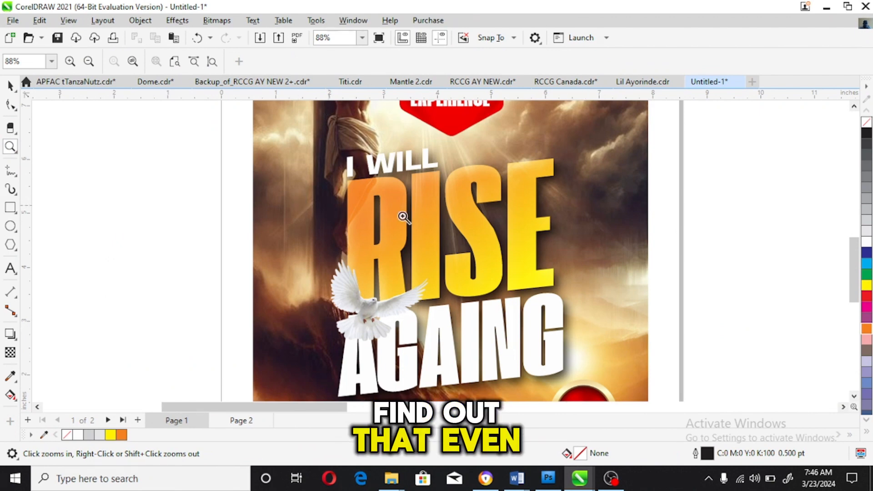
{"action": "left_click_drag", "start_coordinate": [480, 155], "coordinate": [595, 208]}
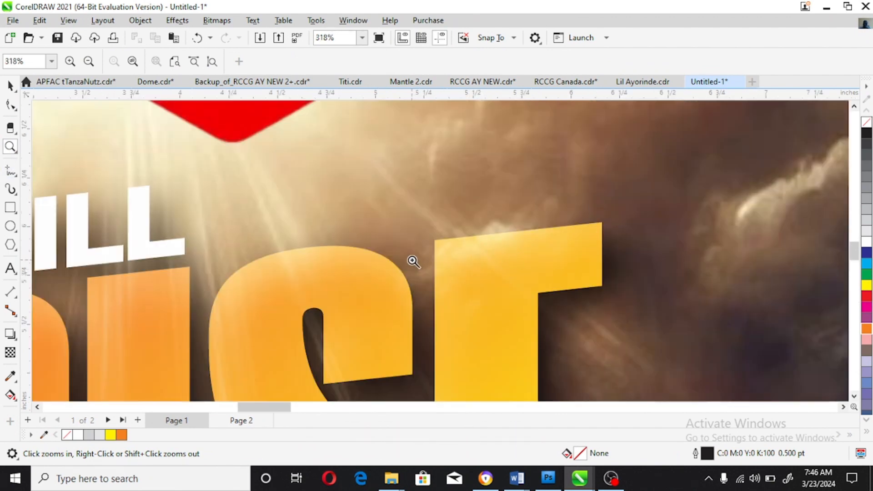
{"action": "right_click", "coordinate": [362, 272]}
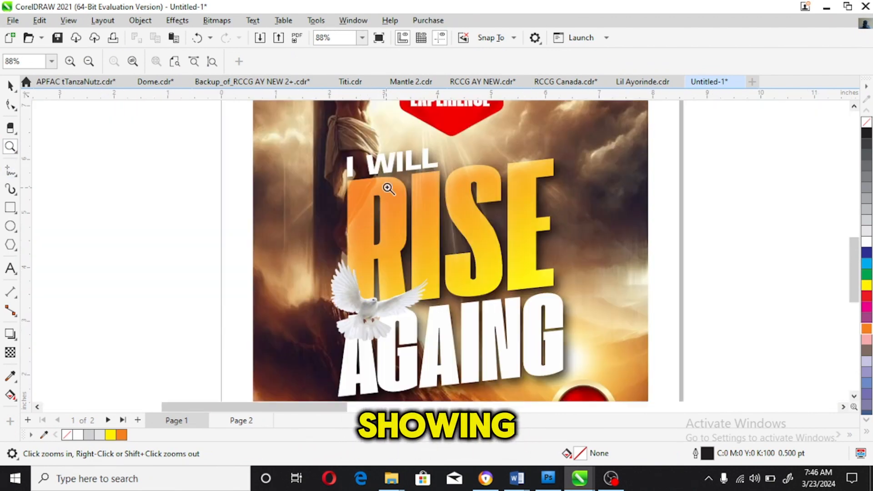
{"action": "left_click_drag", "start_coordinate": [337, 159], "coordinate": [541, 284]}
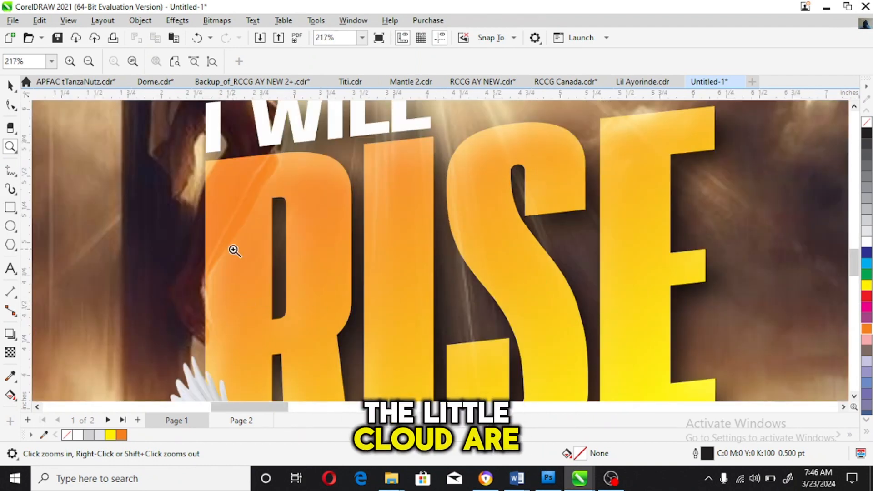
{"action": "right_click", "coordinate": [540, 265]}
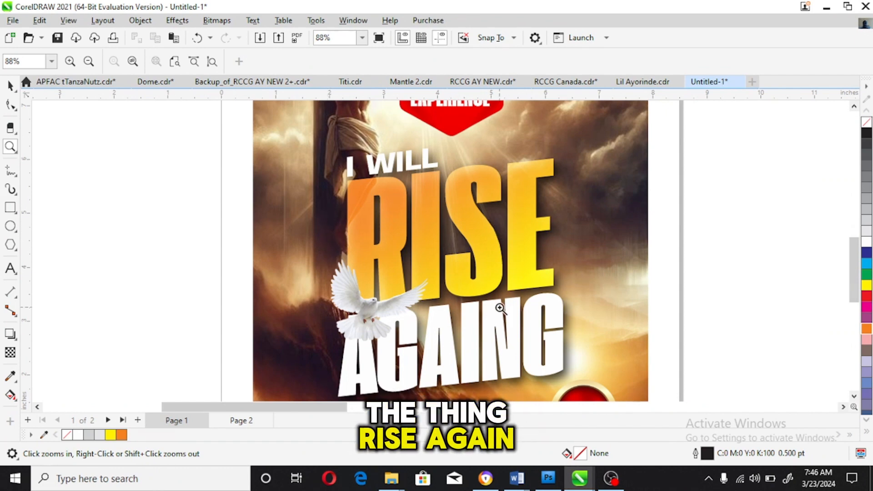
{"action": "right_click", "coordinate": [362, 204]}
{"action": "left_click_drag", "start_coordinate": [415, 210], "coordinate": [569, 278]}
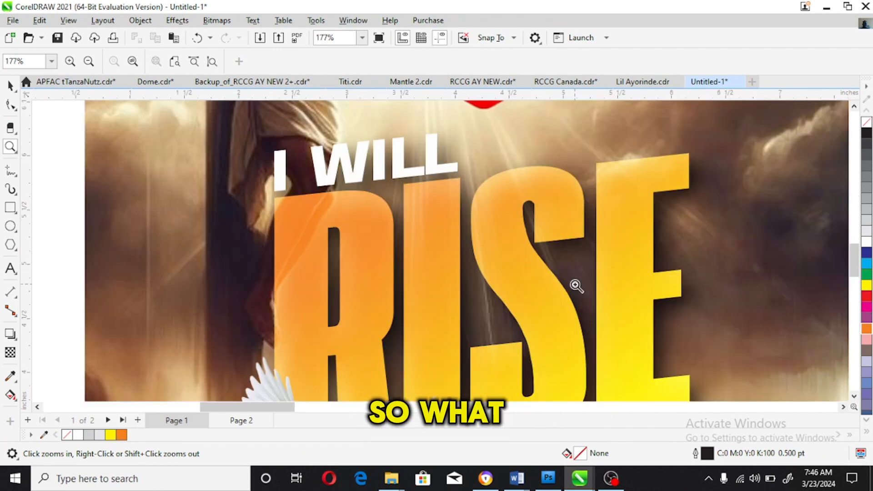
- Set the transparency merge mode of the word RISE to Normal
{"action": "key", "text": "space"}
{"action": "left_click", "coordinate": [625, 267]}
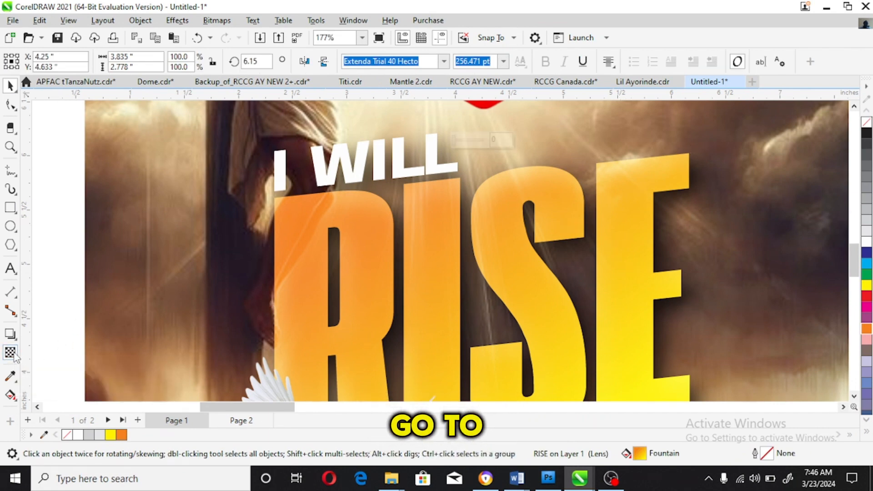
{"action": "left_click", "coordinate": [11, 353]}
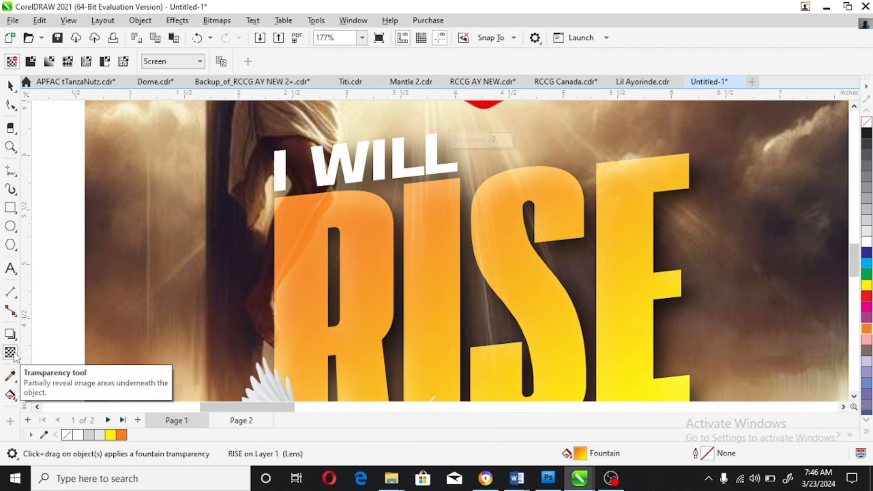
{"action": "left_click", "coordinate": [182, 61]}
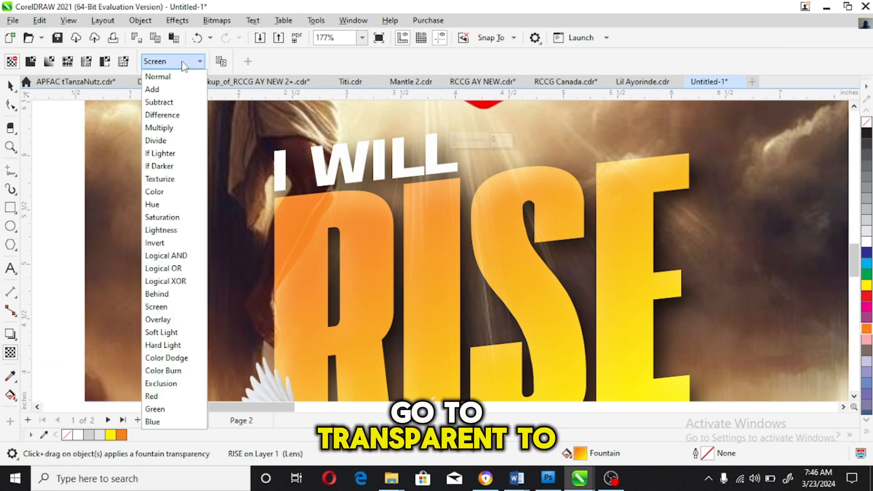
{"action": "left_click", "coordinate": [184, 61]}
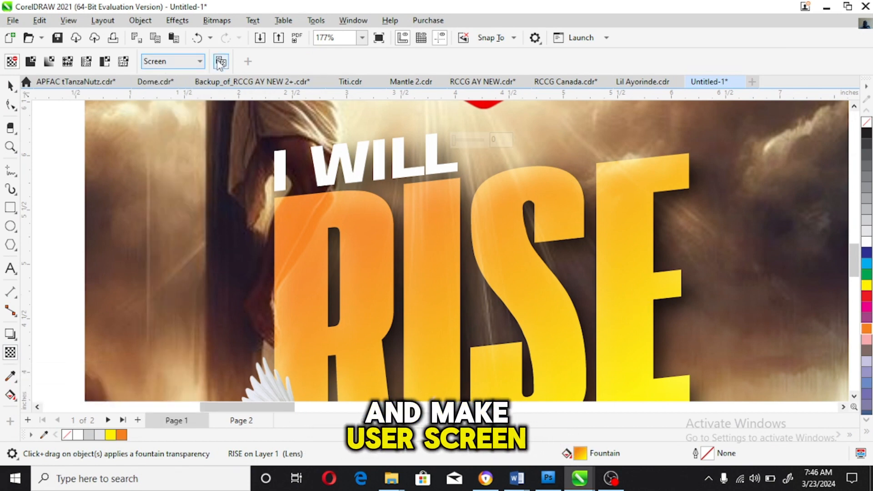
{"action": "left_click", "coordinate": [184, 61]}
{"action": "left_click", "coordinate": [178, 72]}
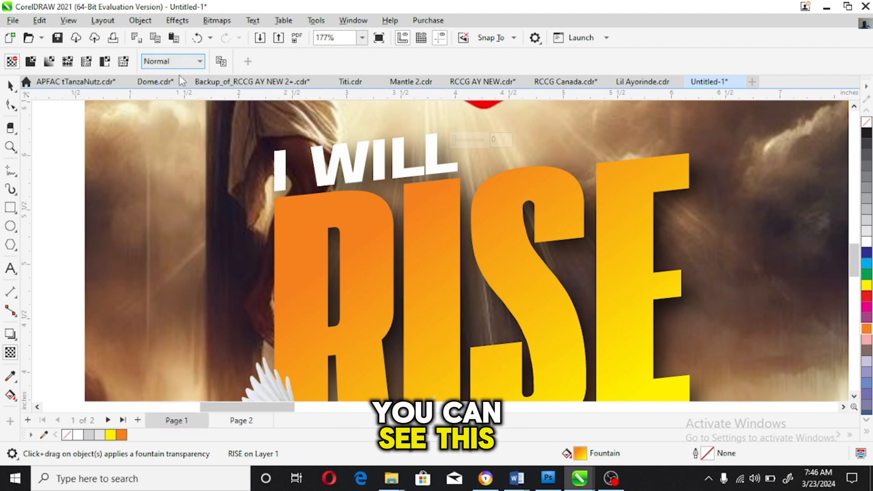
- Check the recoloured RISE lettering against the whole flyer and up close, try moving the word, and undo the move
{"action": "left_click", "coordinate": [11, 147]}
{"action": "scroll", "coordinate": [509, 246], "scroll_direction": "down", "scroll_amount": 4}
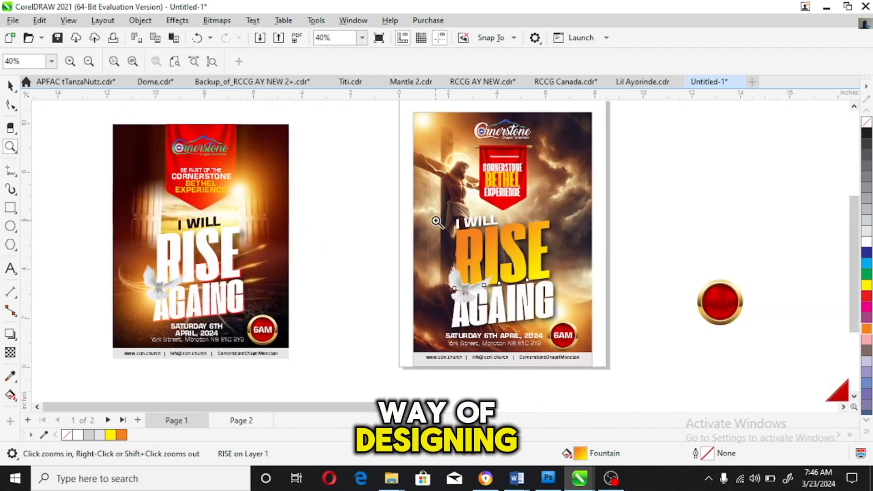
{"action": "left_click_drag", "start_coordinate": [430, 207], "coordinate": [585, 276]}
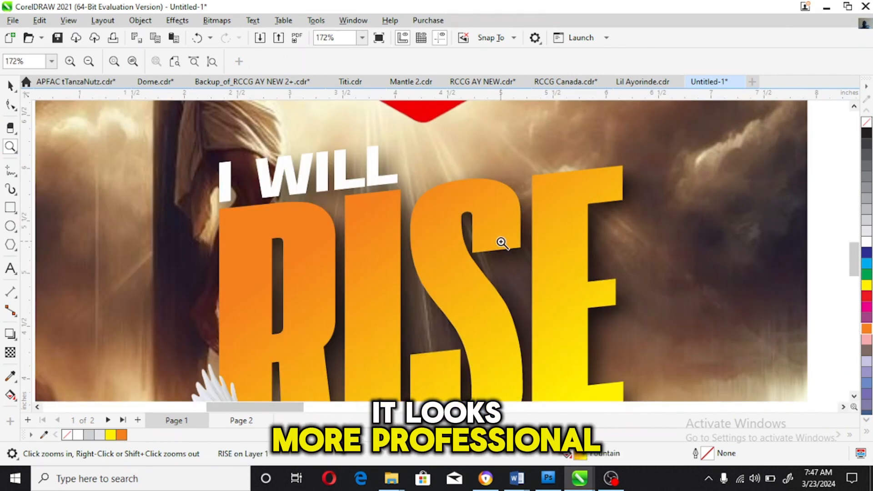
{"action": "key", "text": "space"}
{"action": "left_click", "coordinate": [553, 191]}
{"action": "left_click", "coordinate": [568, 185]}
{"action": "left_click_drag", "start_coordinate": [568, 184], "coordinate": [593, 253]}
{"action": "key", "text": "ctrl+z"}
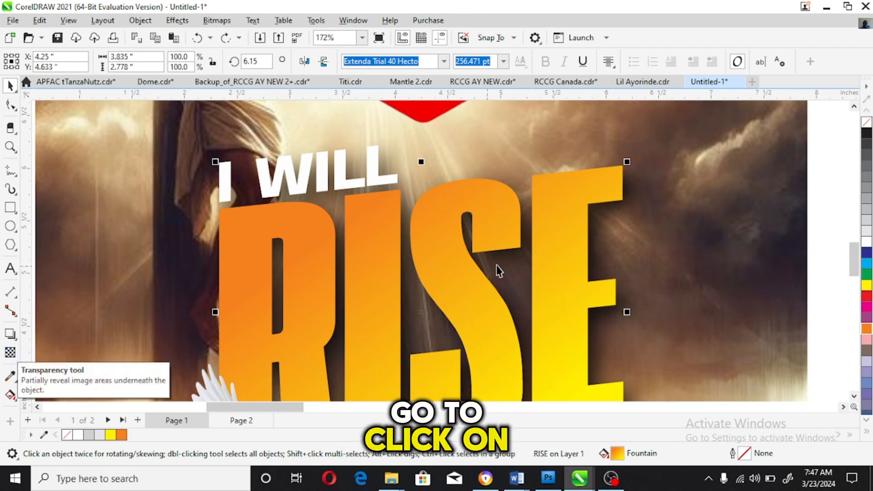
- Set the transparency merge mode of the word RISE to Screen
{"action": "left_click", "coordinate": [9, 353]}
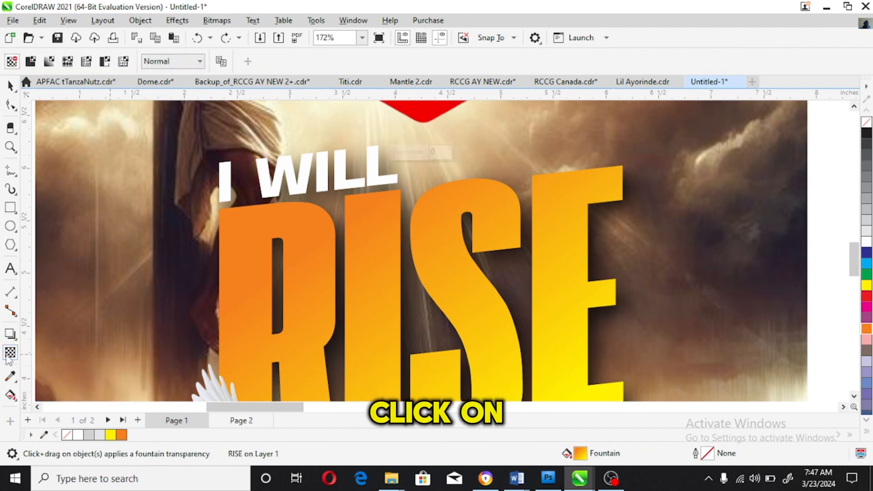
{"action": "left_click", "coordinate": [169, 63]}
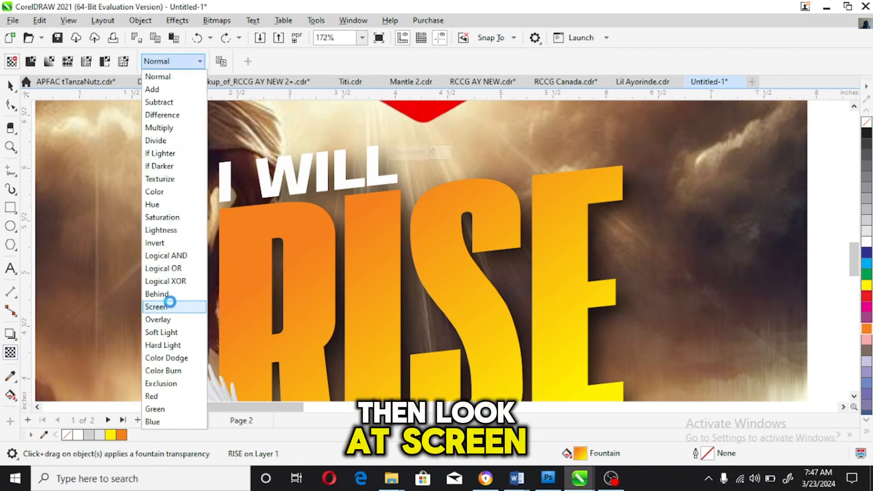
{"action": "left_click", "coordinate": [170, 303]}
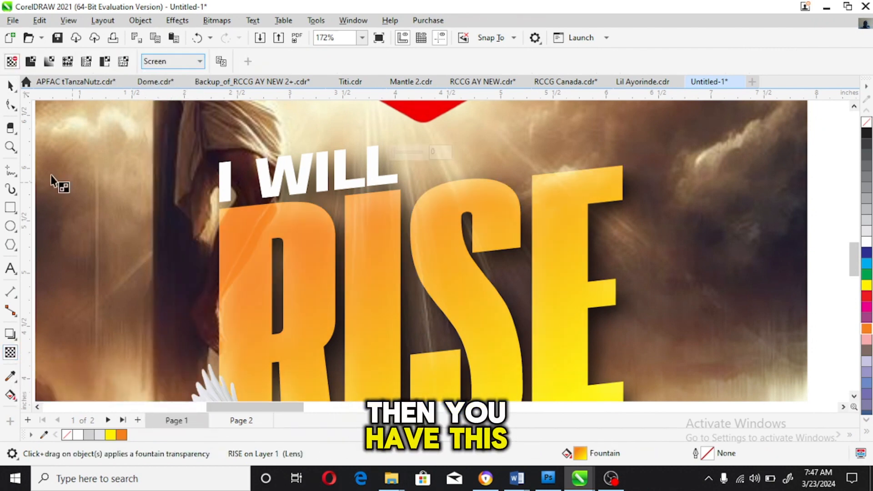
{"action": "left_click", "coordinate": [12, 146]}
{"action": "scroll", "coordinate": [544, 214], "scroll_direction": "down", "scroll_amount": 5}
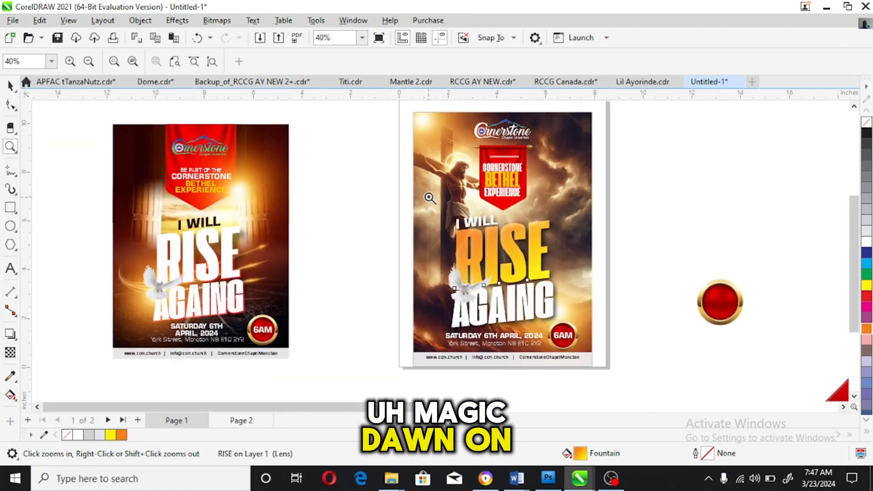
- Apply a linear fountain fill to AGAING, running upward from white near the baseline to light gray at the upper end
{"action": "left_click", "coordinate": [592, 348]}
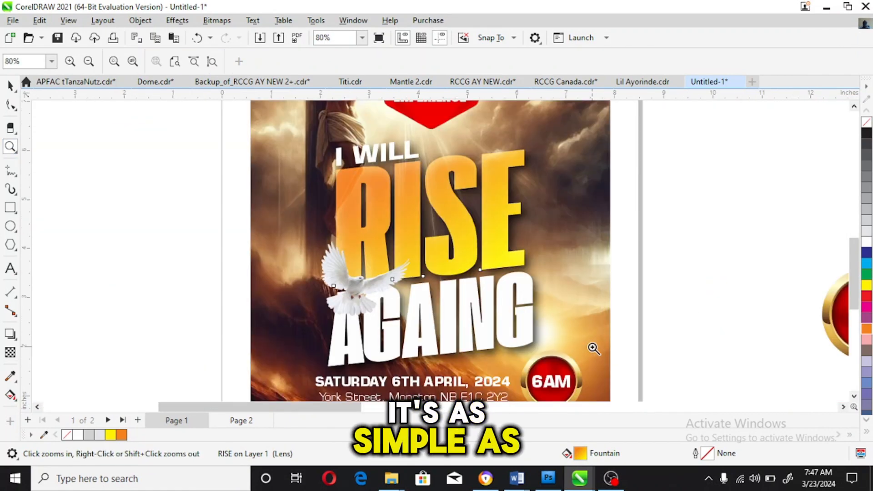
{"action": "left_click_drag", "start_coordinate": [304, 231], "coordinate": [573, 357]}
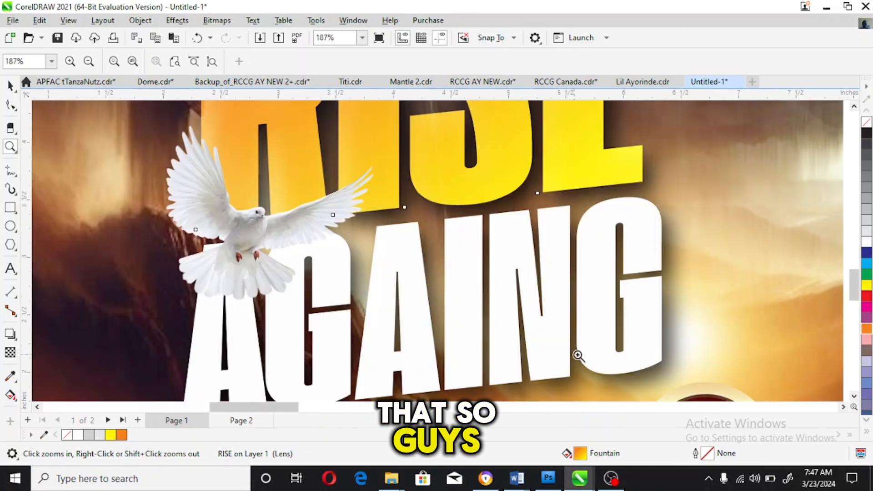
{"action": "key", "text": "space"}
{"action": "left_click", "coordinate": [602, 284]}
{"action": "left_click", "coordinate": [10, 395]}
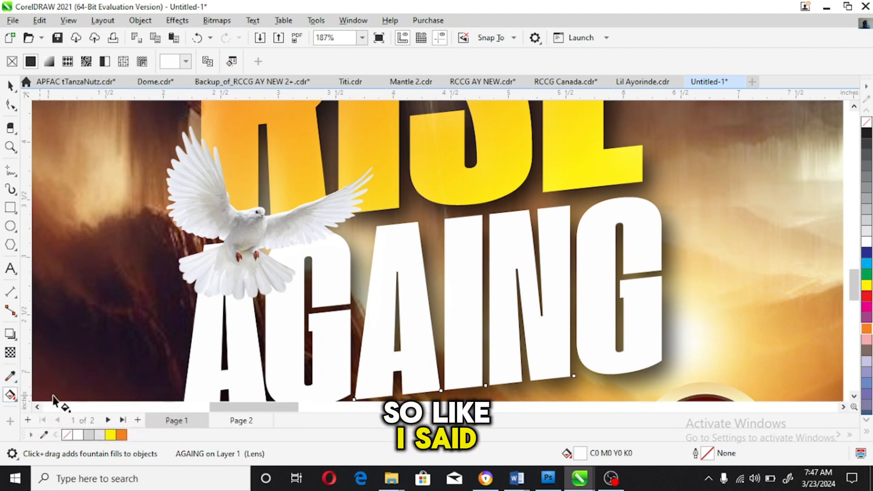
{"action": "left_click_drag", "start_coordinate": [552, 355], "coordinate": [507, 223]}
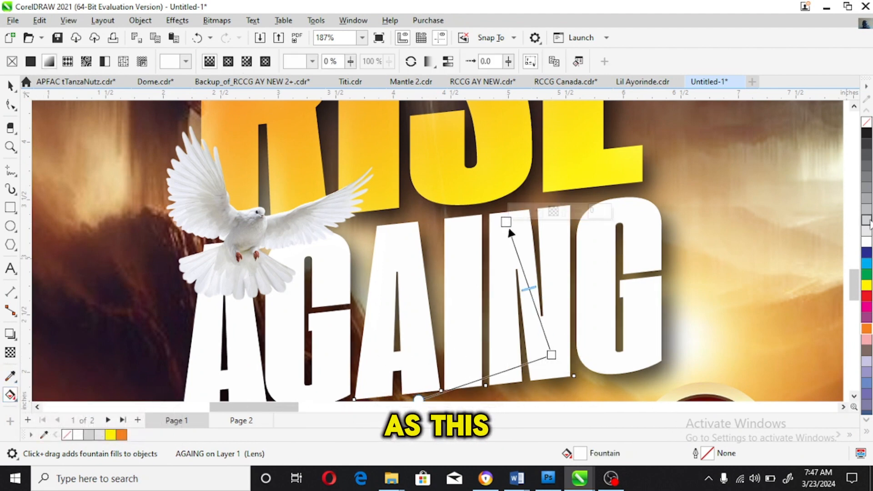
{"action": "left_click", "coordinate": [866, 220]}
{"action": "left_click", "coordinate": [10, 86]}
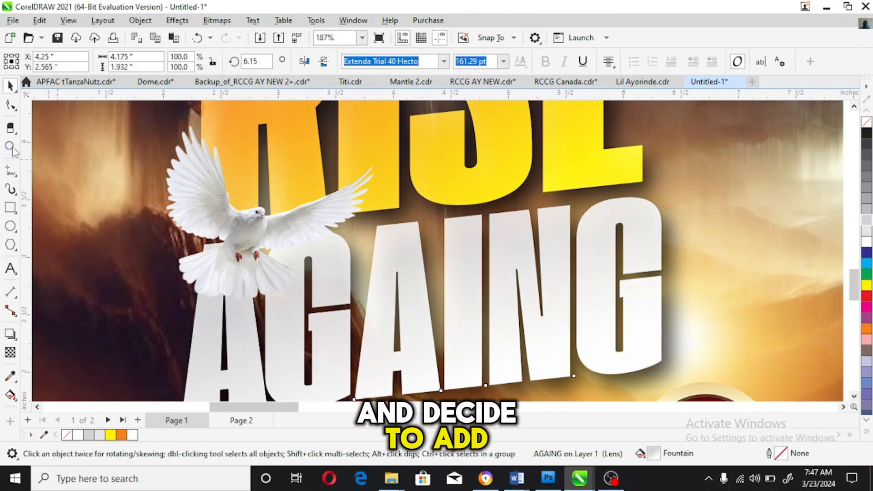
{"action": "left_click", "coordinate": [11, 148]}
{"action": "scroll", "coordinate": [432, 225], "scroll_direction": "down", "scroll_amount": 2}
{"action": "key", "text": "space"}
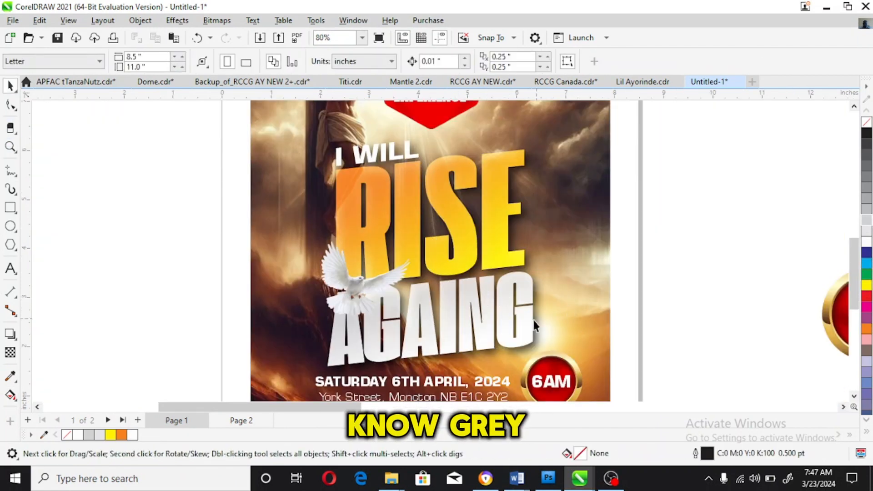
{"action": "key", "text": "space"}
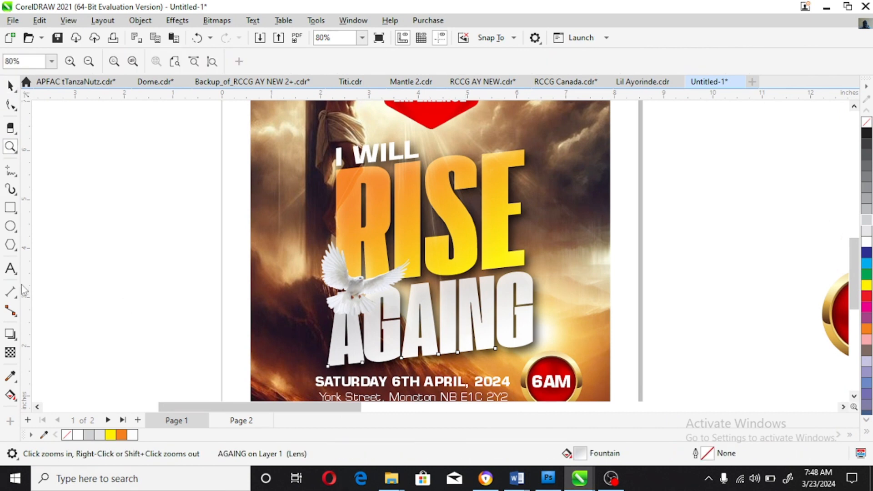
- Try a brown-orange colour in the gradient of AGAING and undo it
{"action": "left_click", "coordinate": [11, 396]}
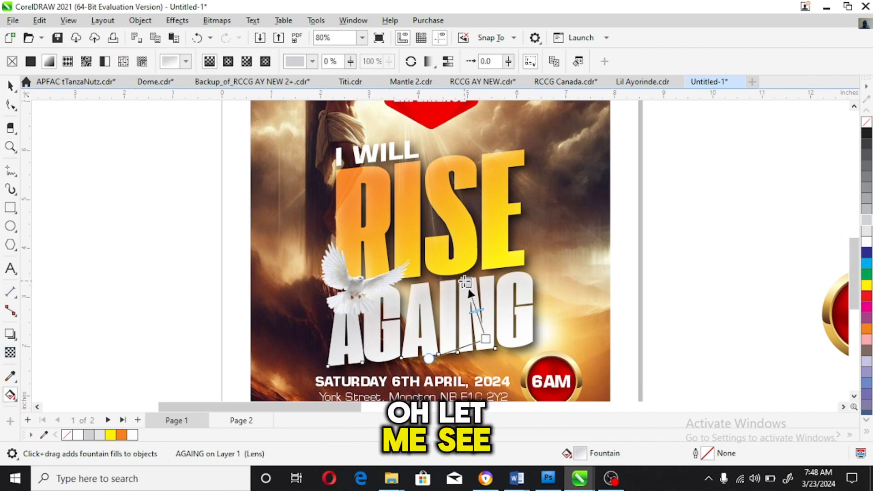
{"action": "left_click", "coordinate": [866, 431]}
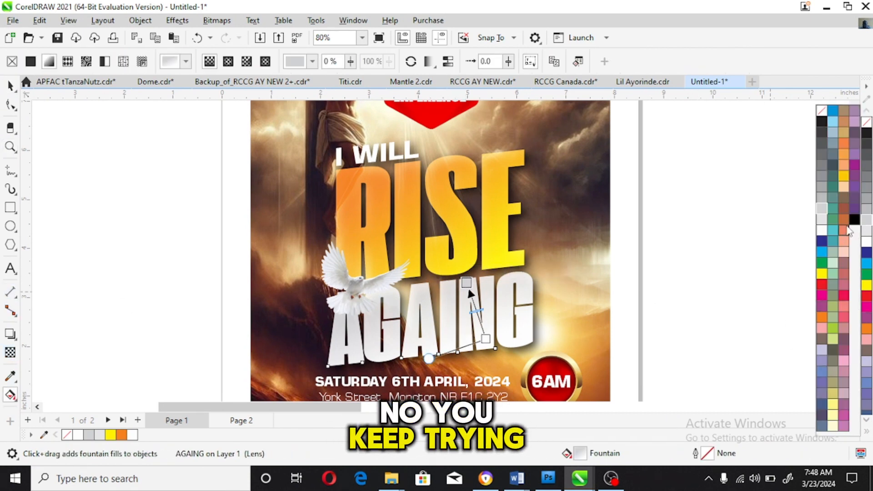
{"action": "left_click", "coordinate": [844, 222]}
{"action": "key", "text": "ctrl+z"}
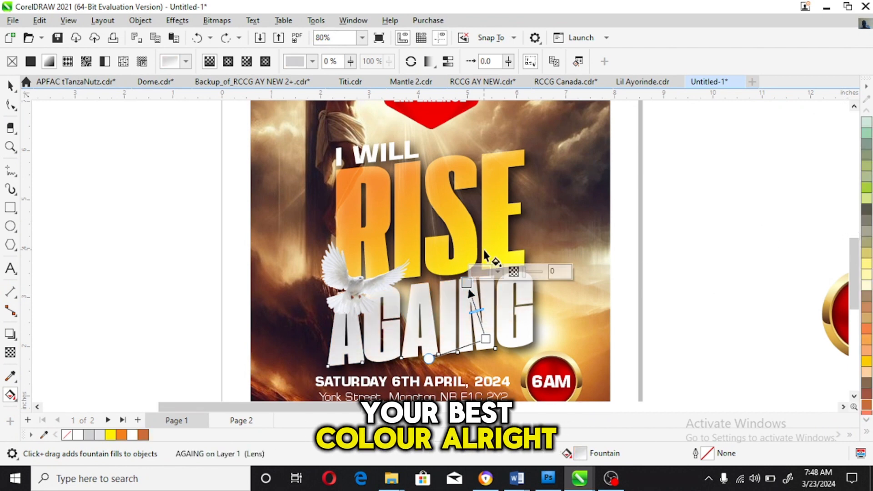
{"action": "left_click", "coordinate": [11, 90]}
{"action": "key", "text": "z"}
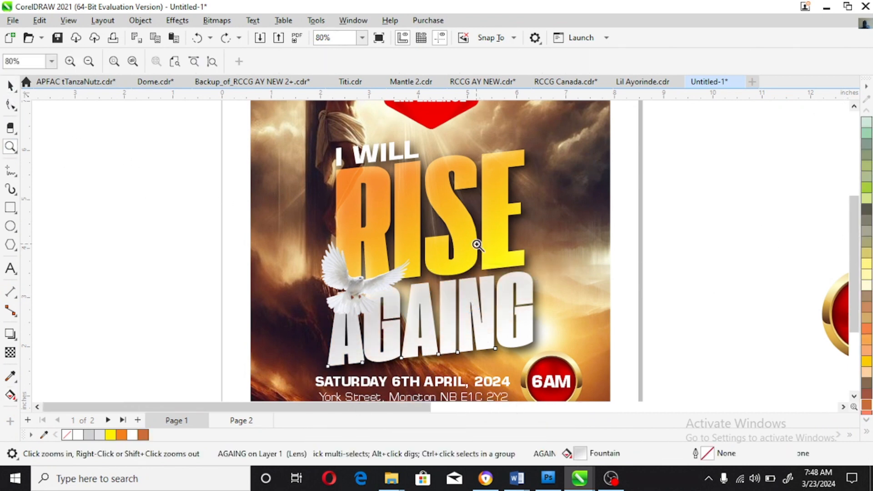
{"action": "right_click", "coordinate": [477, 244]}
{"action": "key", "text": "space"}
{"action": "left_click", "coordinate": [649, 228]}
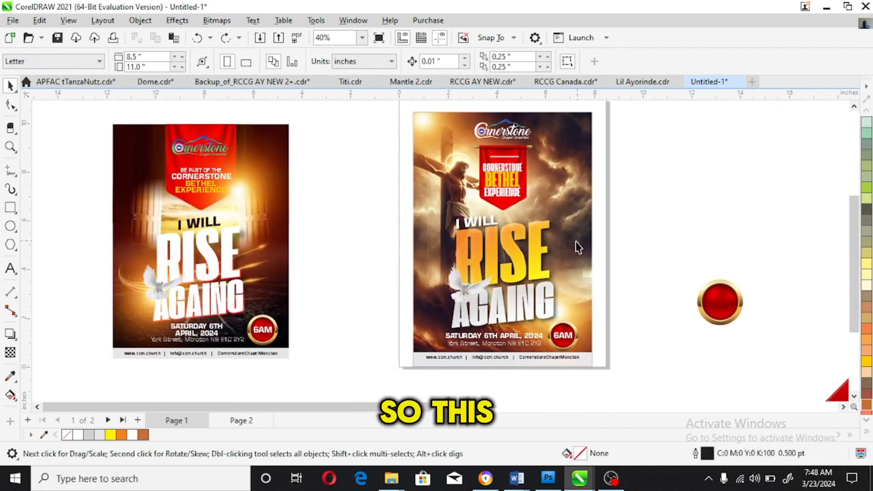
- Cut the 6AM badge with its lettering and paste it inside the flyer's PowerClip frame
{"action": "key", "text": "z"}
{"action": "left_click_drag", "start_coordinate": [416, 294], "coordinate": [645, 365]}
{"action": "key", "text": "space"}
{"action": "left_click_drag", "start_coordinate": [692, 180], "coordinate": [463, 328]}
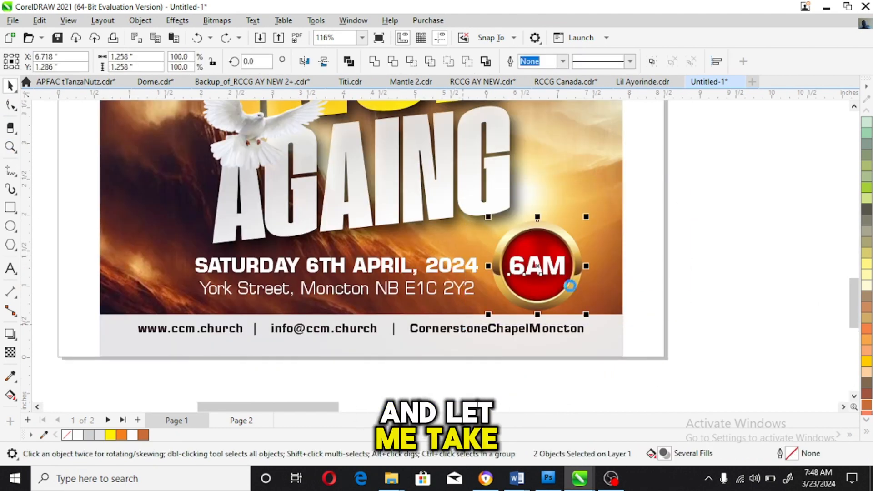
{"action": "key", "text": "ctrl+x"}
{"action": "left_click", "coordinate": [603, 249]}
{"action": "key", "text": "ctrl+v"}
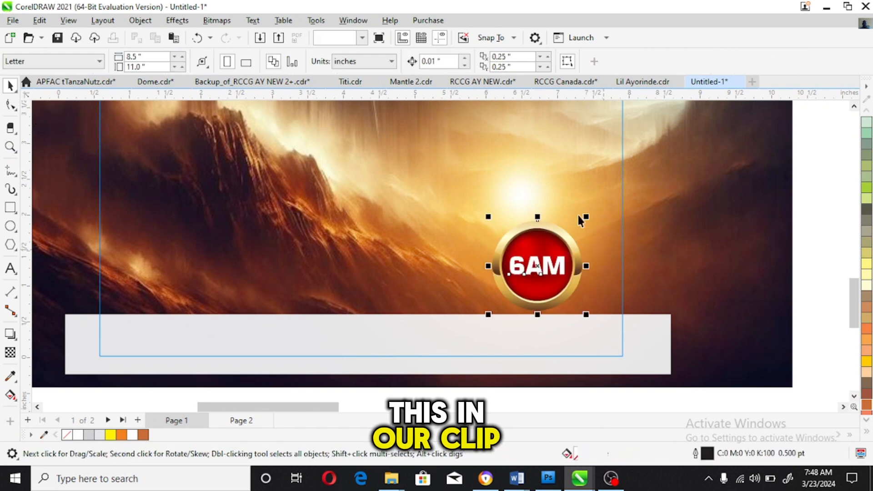
- Bring the sun glow bitmap in front of the 6AM badge, shift it up and left, and finish editing the PowerClip
{"action": "left_click", "coordinate": [565, 196]}
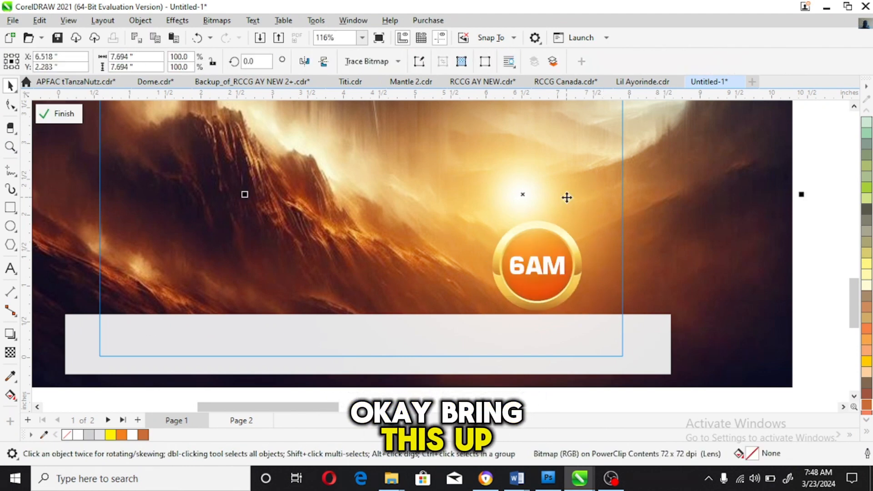
{"action": "left_click_drag", "start_coordinate": [562, 198], "coordinate": [516, 181]}
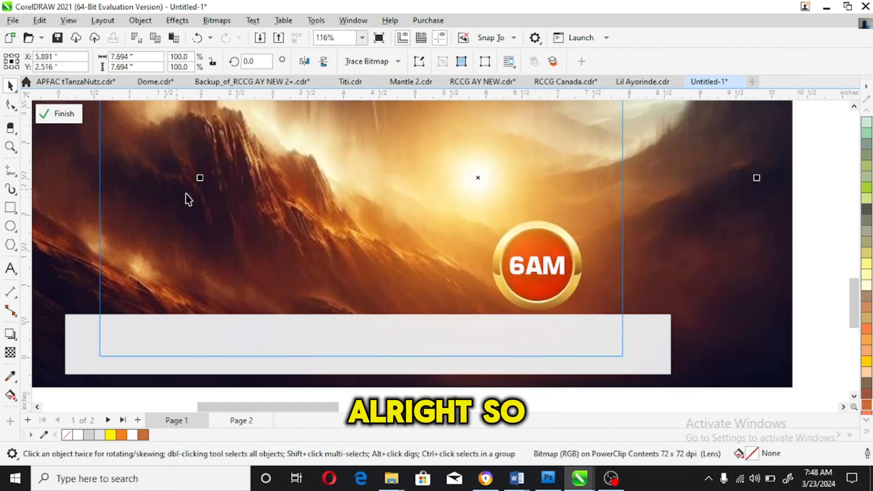
{"action": "left_click", "coordinate": [64, 114]}
- Cut the dove and the RISE AGAING lettering with its shadows and paste them inside the flyer's PowerClip frame
{"action": "scroll", "coordinate": [436, 177], "scroll_direction": "up", "scroll_amount": 4}
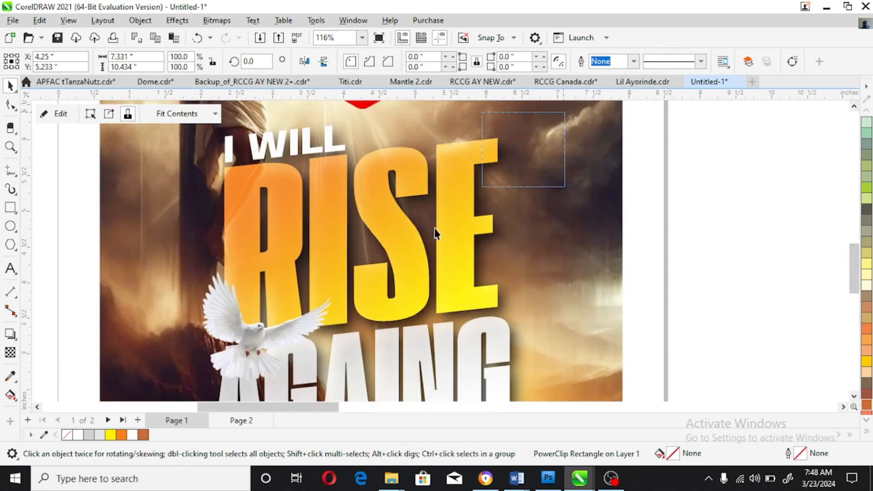
{"action": "scroll", "coordinate": [437, 232], "scroll_direction": "down", "scroll_amount": 2}
{"action": "left_click_drag", "start_coordinate": [173, 455], "coordinate": [152, 378]}
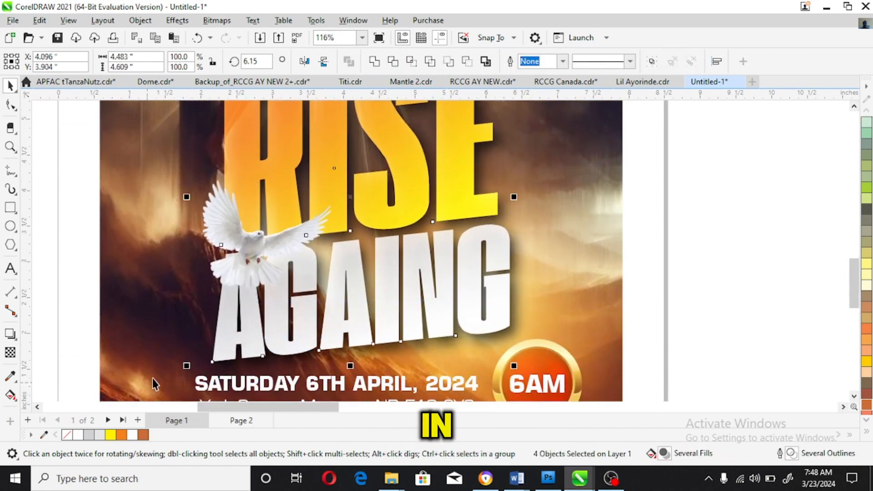
{"action": "key", "text": "ctrl+g"}
{"action": "key", "text": "ctrl+z"}
{"action": "left_click", "coordinate": [488, 167], "text": "shift"}
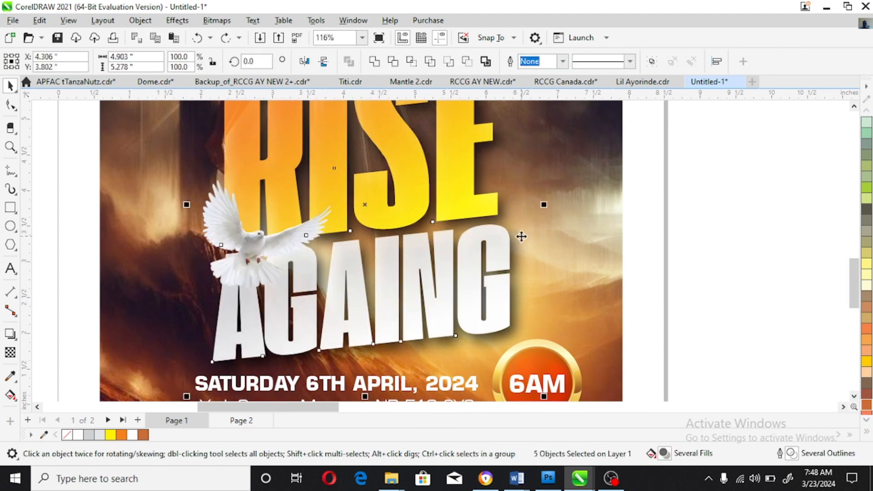
{"action": "left_click", "coordinate": [520, 237], "text": "shift"}
{"action": "left_click", "coordinate": [522, 245], "text": "shift"}
{"action": "key", "text": "ctrl+x"}
{"action": "key", "text": "ctrl+z"}
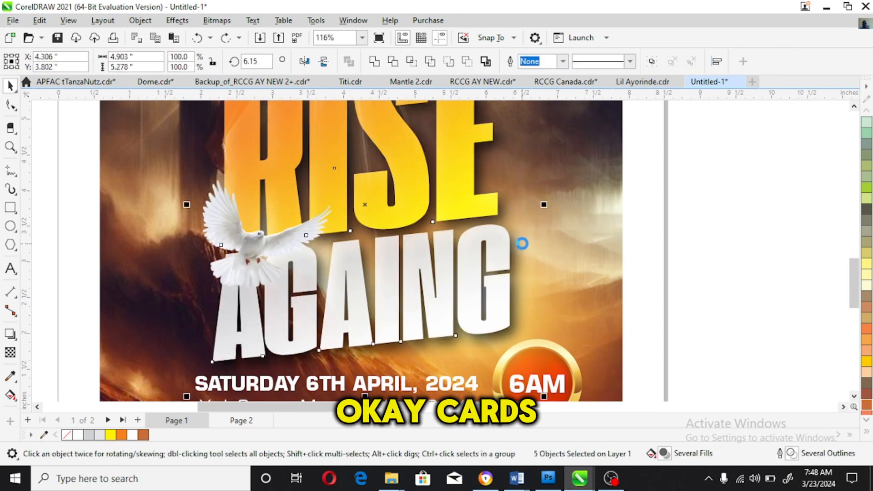
{"action": "key", "text": "ctrl+x"}
{"action": "double_click", "coordinate": [580, 232]}
{"action": "key", "text": "ctrl+v"}
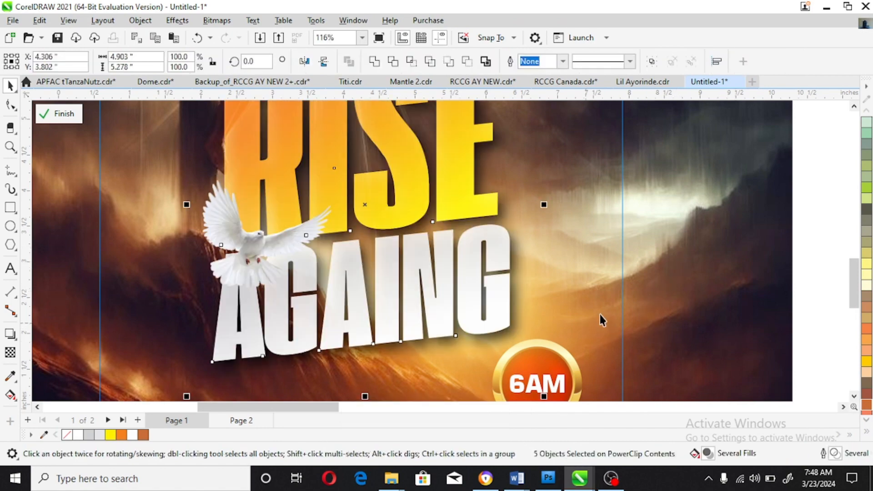
- Bring the glow bitmap in front of the lettering, move it up to the right end between RISE and AGAING, and finish editing the PowerClip
{"action": "left_click", "coordinate": [611, 309]}
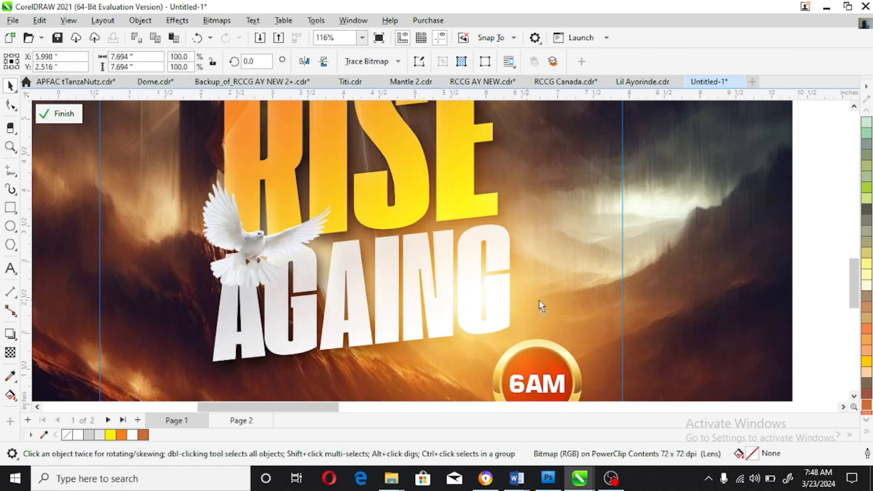
{"action": "left_click_drag", "start_coordinate": [540, 306], "coordinate": [533, 223]}
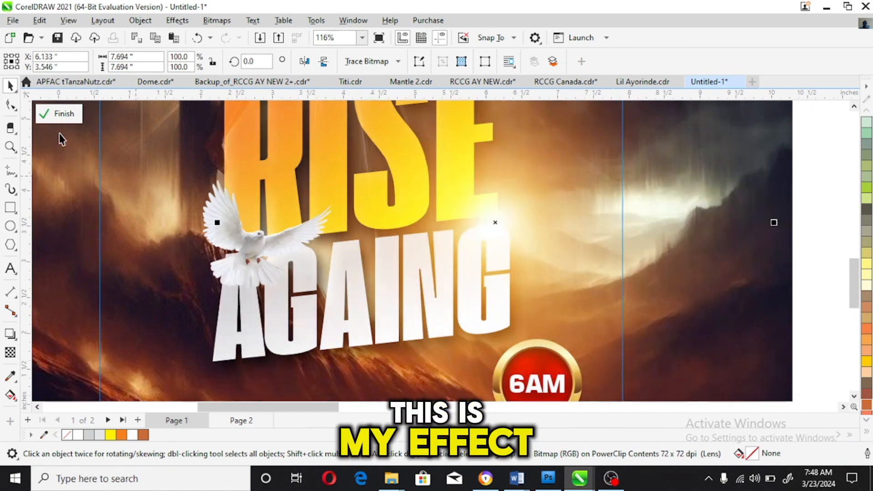
{"action": "left_click", "coordinate": [60, 114]}
- Check the repositioned glow against the whole flyer, zoomed out and in full-screen preview
{"action": "left_click", "coordinate": [14, 147]}
{"action": "right_click", "coordinate": [456, 253]}
{"action": "key", "text": "space"}
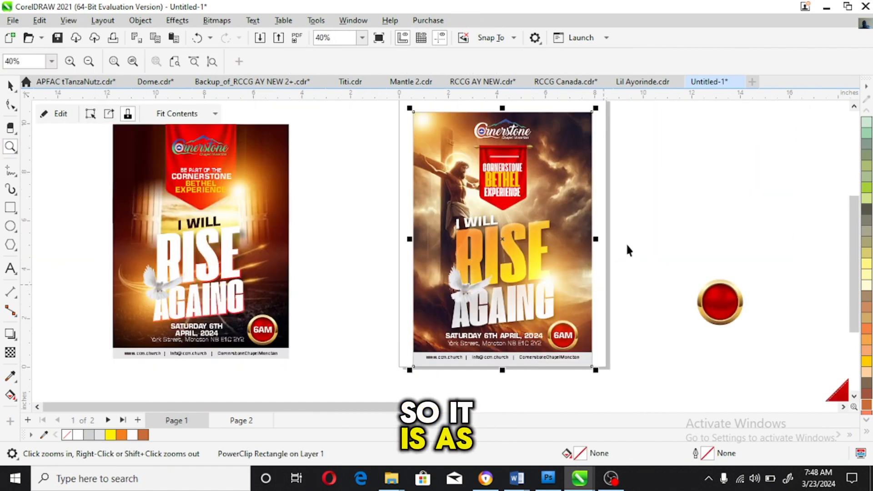
{"action": "left_click", "coordinate": [626, 243]}
{"action": "left_click", "coordinate": [545, 145]}
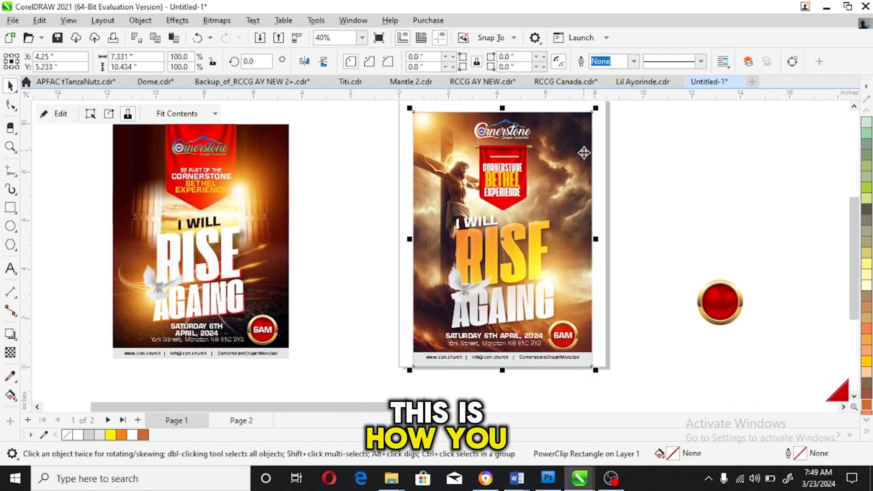
{"action": "scroll", "coordinate": [584, 164], "scroll_direction": "up", "scroll_amount": 1}
{"action": "key", "text": "F9"}
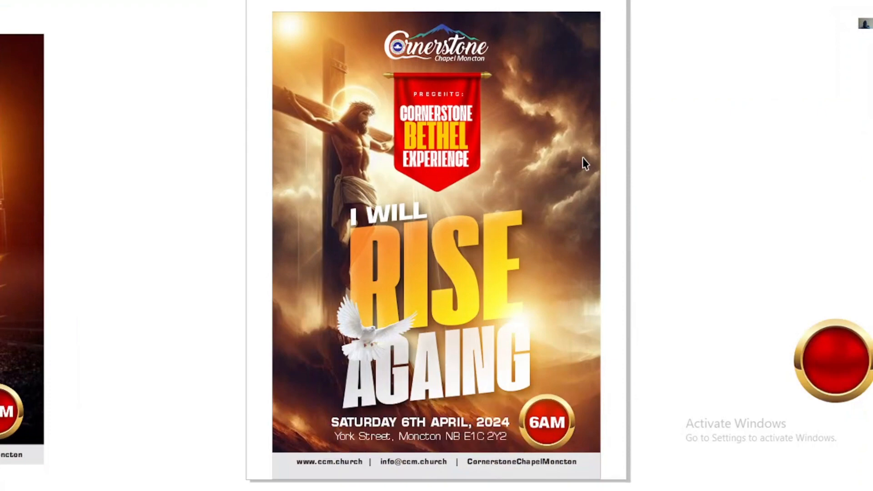
{"action": "key", "text": "F9"}
- Darken the crucifixion background bitmap inside the PowerClip with a Gamma value of 0.93, finish editing, and preview the flyer full screen
{"action": "double_click", "coordinate": [518, 142]}
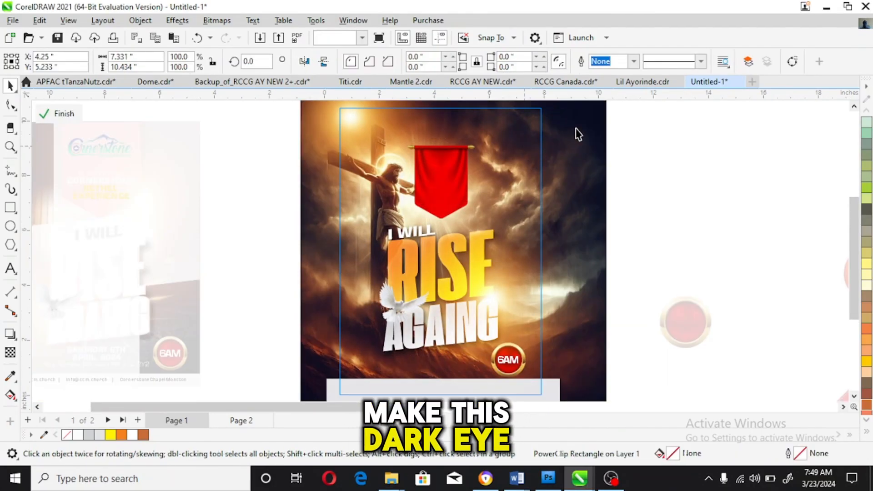
{"action": "left_click", "coordinate": [598, 117]}
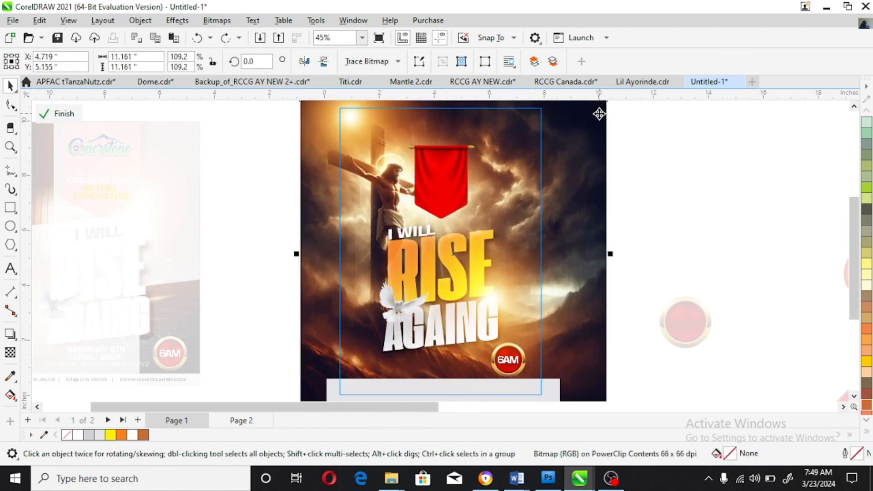
{"action": "left_click", "coordinate": [176, 20]}
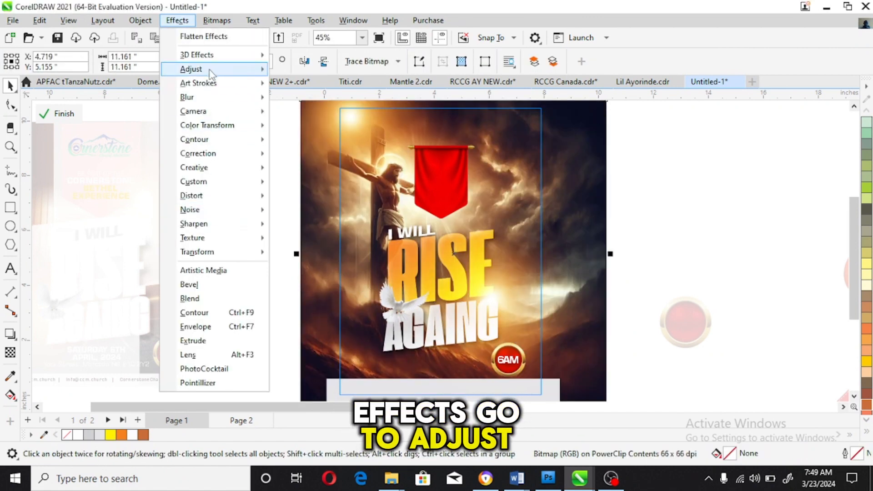
{"action": "mouse_move", "coordinate": [210, 72]}
{"action": "left_click", "coordinate": [300, 196]}
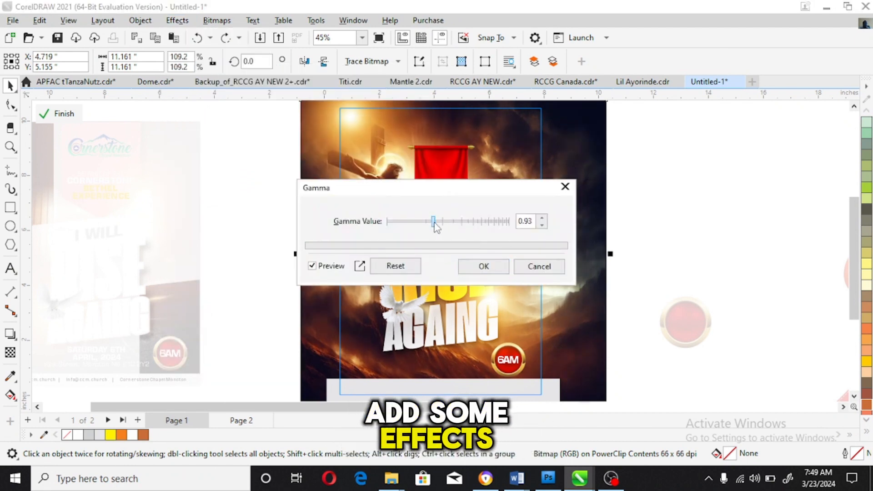
{"action": "left_click", "coordinate": [500, 266]}
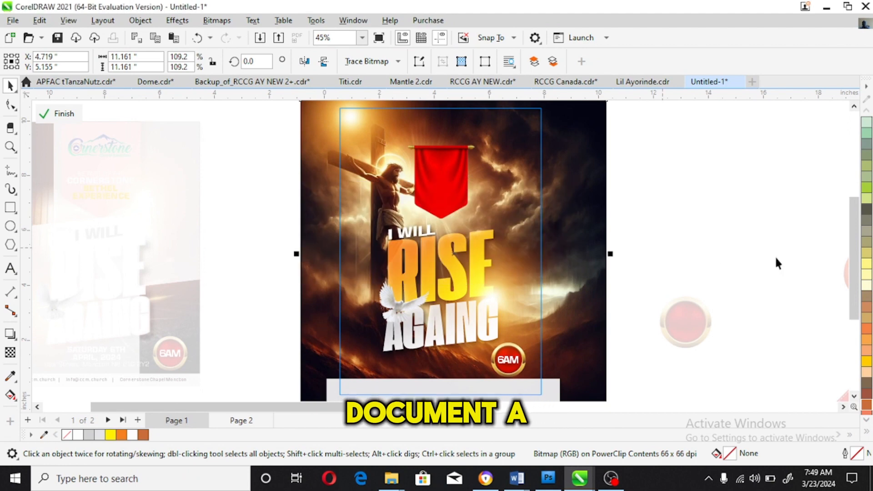
{"action": "left_click", "coordinate": [778, 250]}
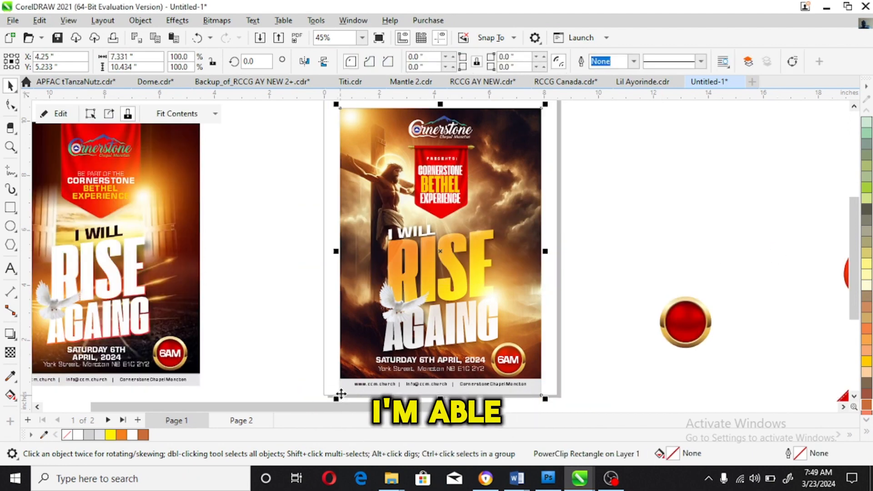
{"action": "key", "text": "F9"}
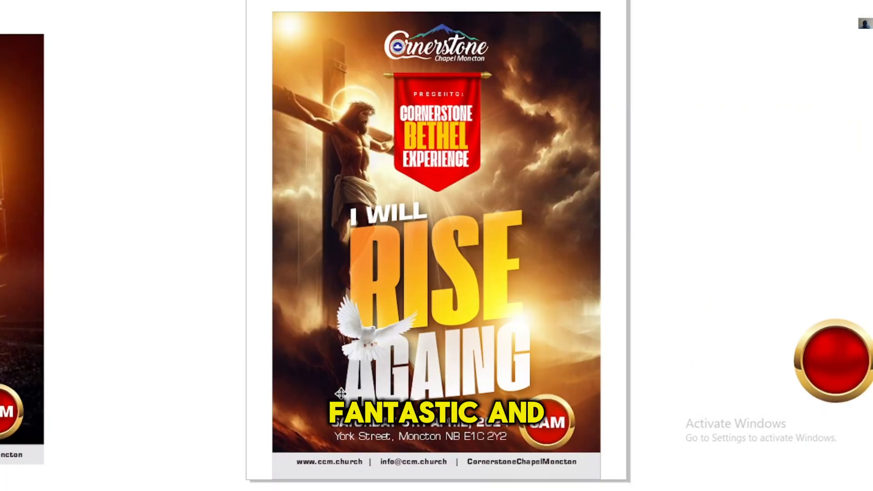